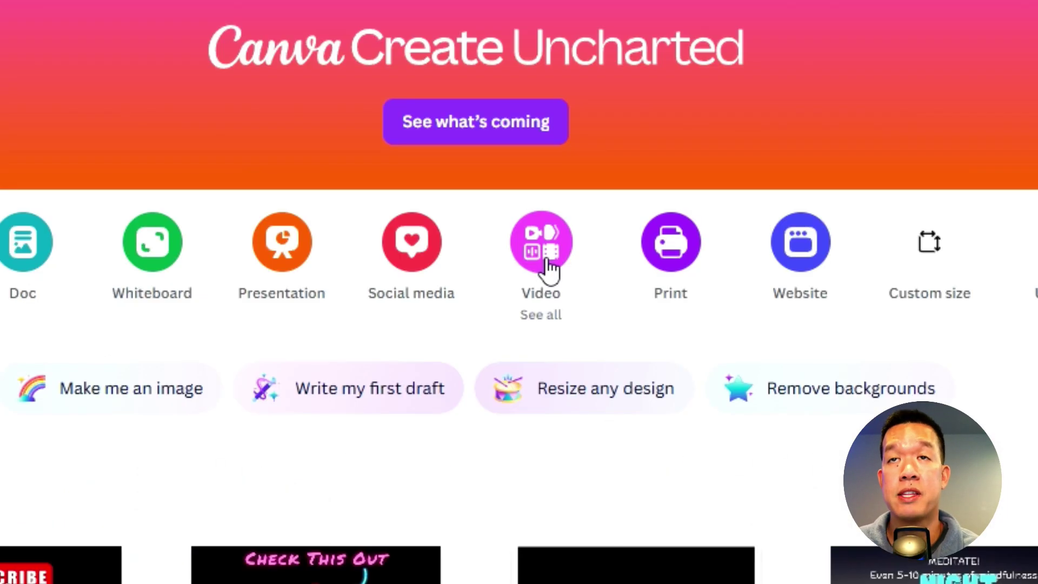
# - Start a blank landscape video design and search Elements for 'cartoon park'
pyautogui.click(549, 265)
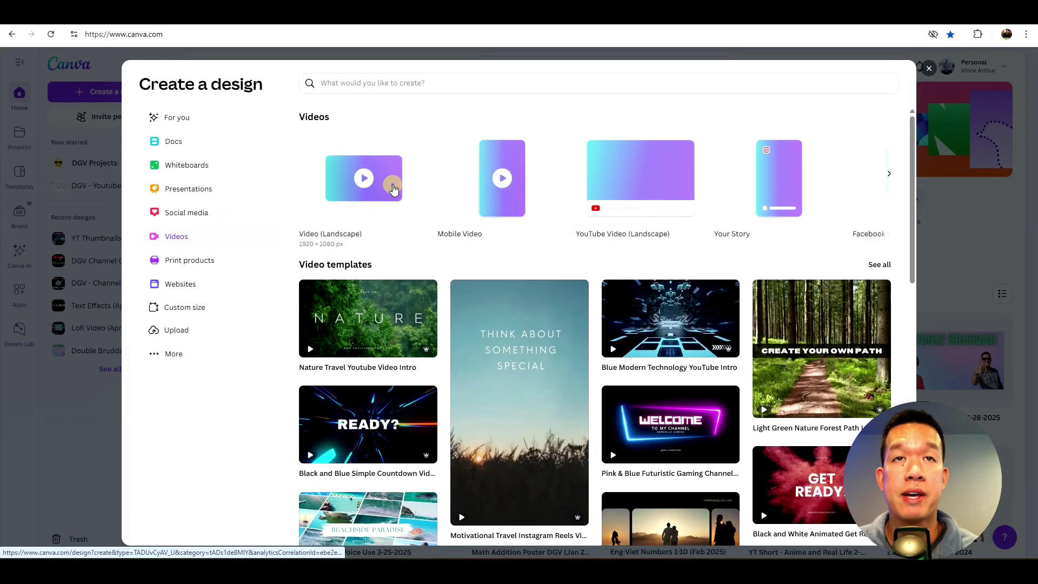
pyautogui.click(393, 185)
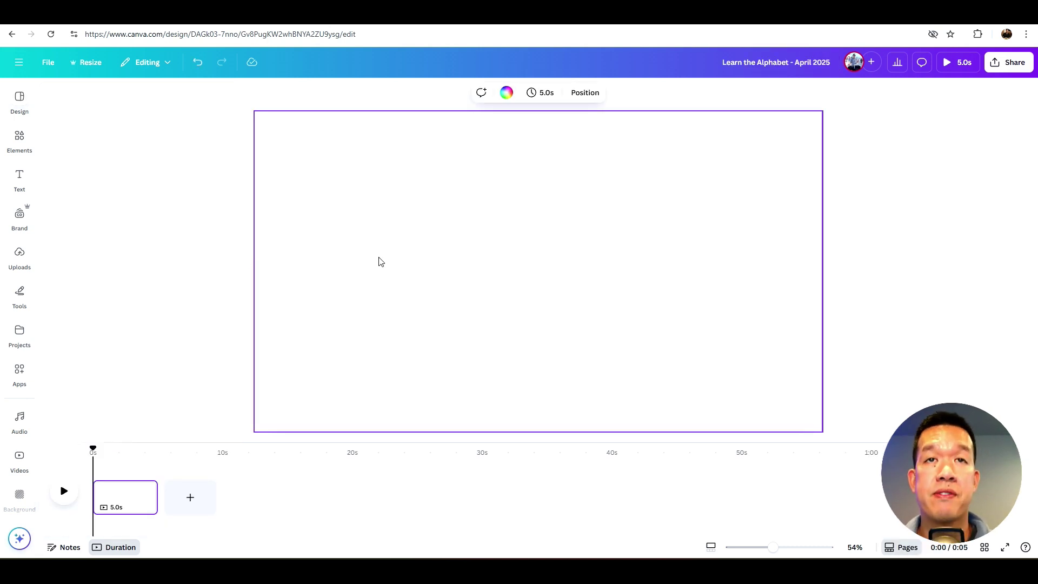
pyautogui.click(17, 139)
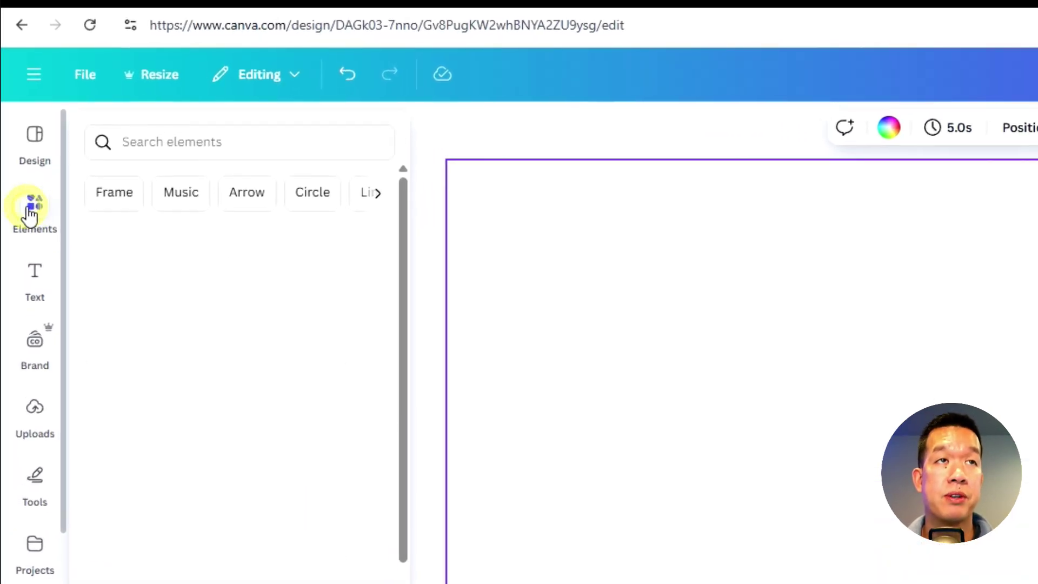
pyautogui.click(167, 136)
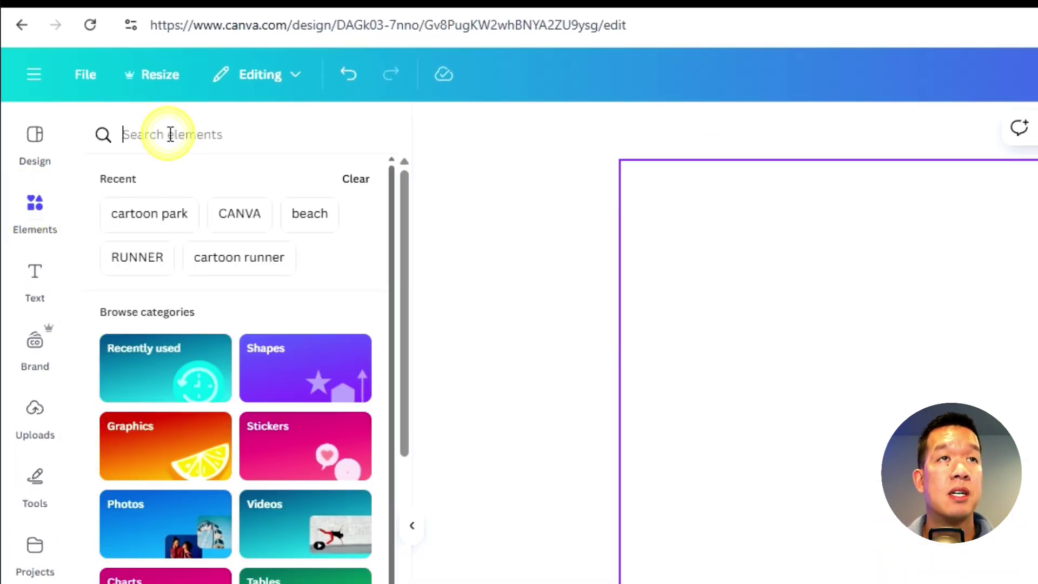
pyautogui.click(168, 229)
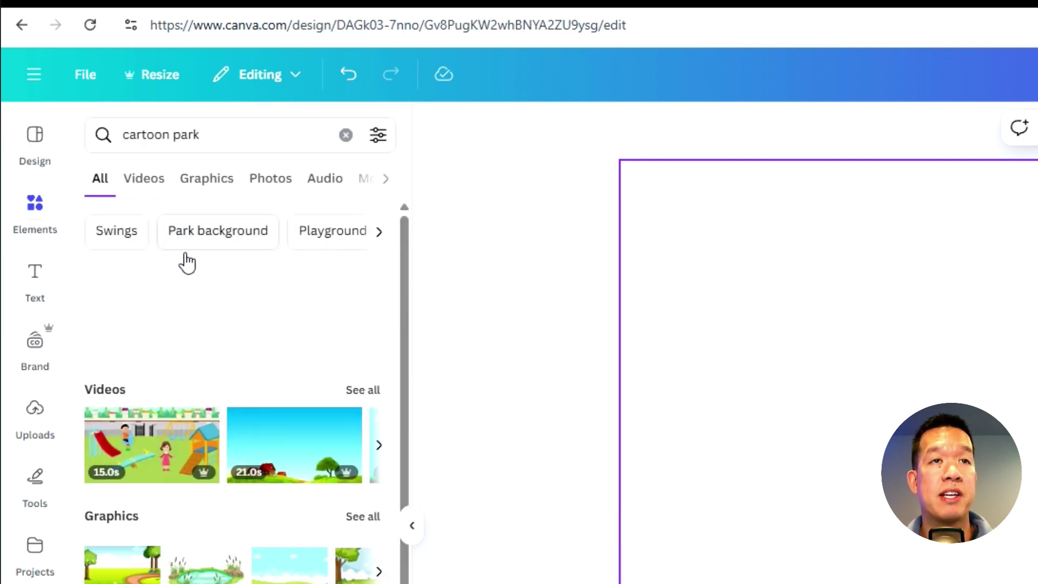
# - Add the sky-and-hills park graphic and set it as the page background
pyautogui.click(347, 519)
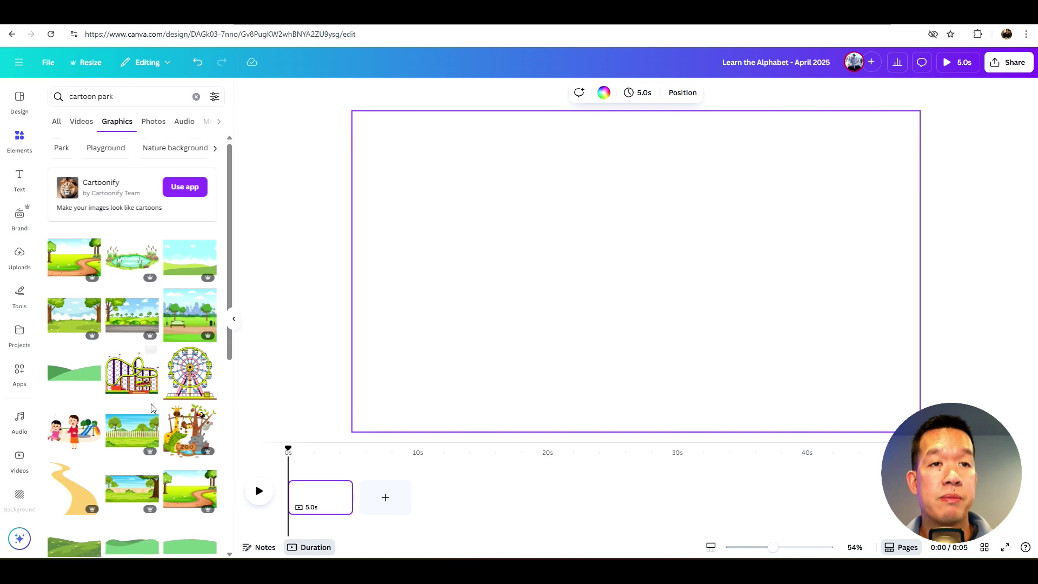
pyautogui.scroll(-3, 151, 408)
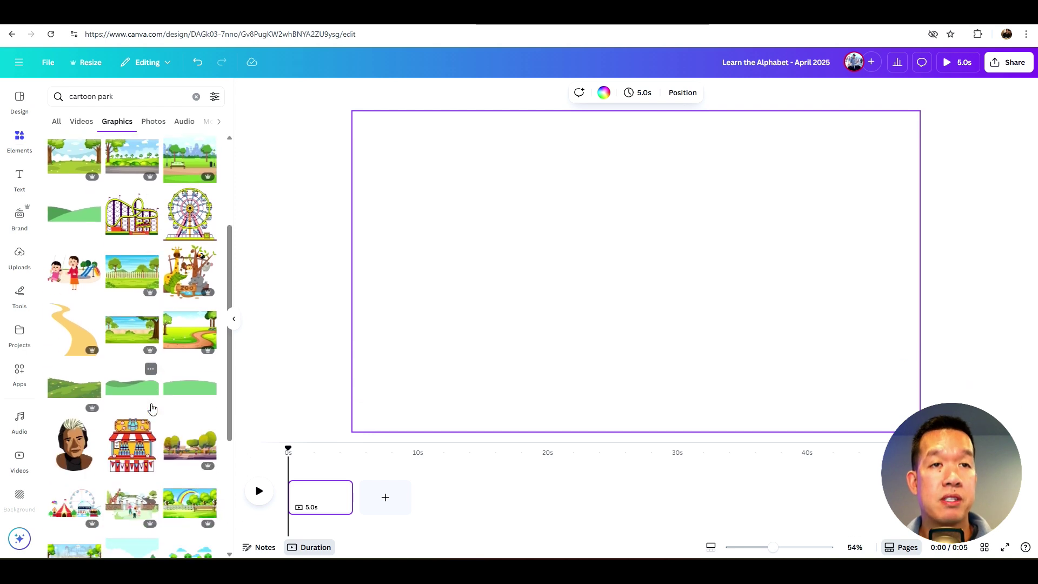
pyautogui.scroll(3, 151, 408)
pyautogui.click(187, 259)
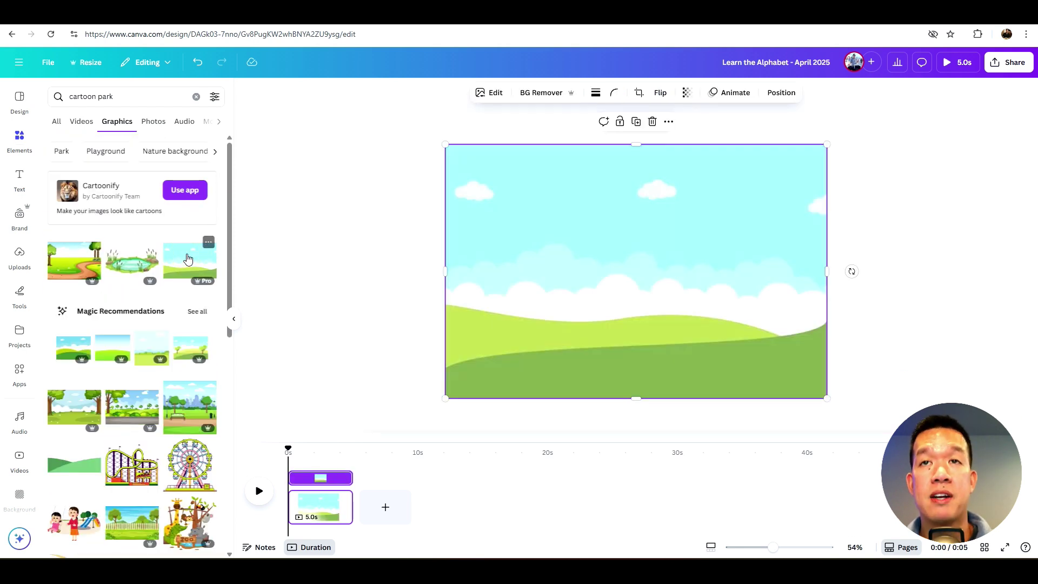
pyautogui.click(399, 233)
pyautogui.click(542, 236)
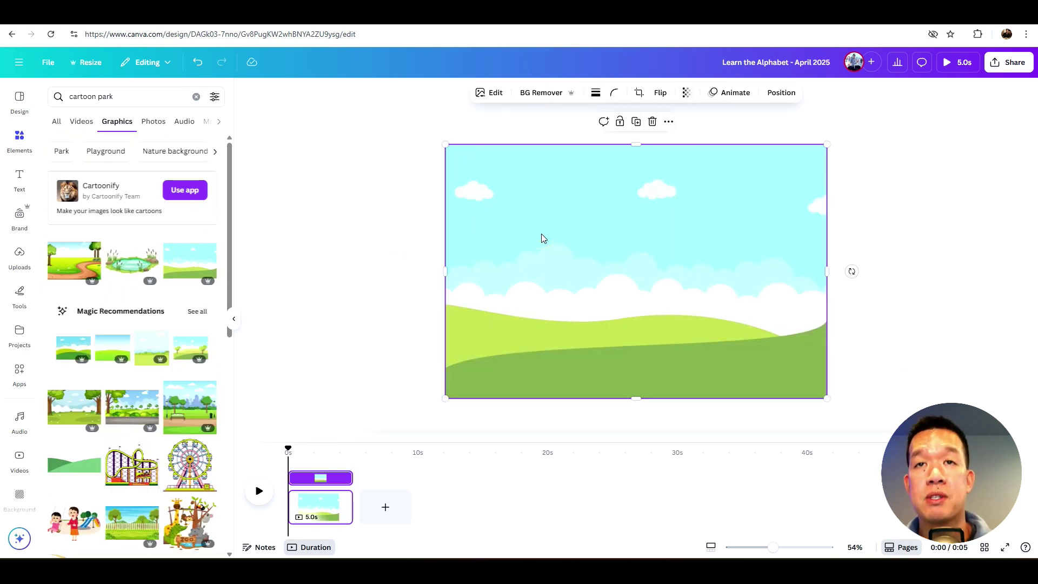
pyautogui.rightClick(542, 236)
pyautogui.click(610, 483)
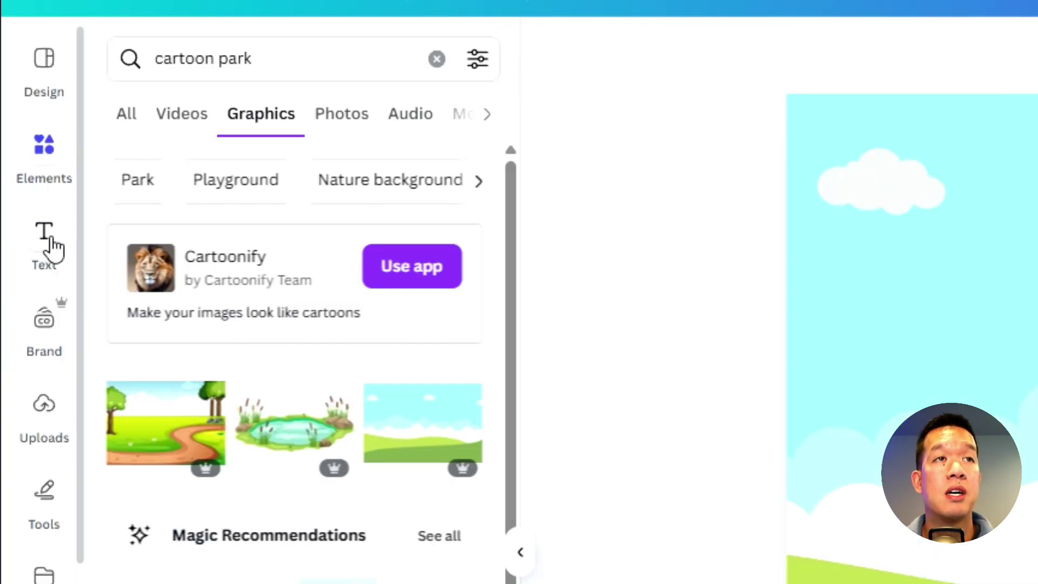
# - Add a text box with the letter A, enlarged to 407 pt at the left
pyautogui.click(20, 179)
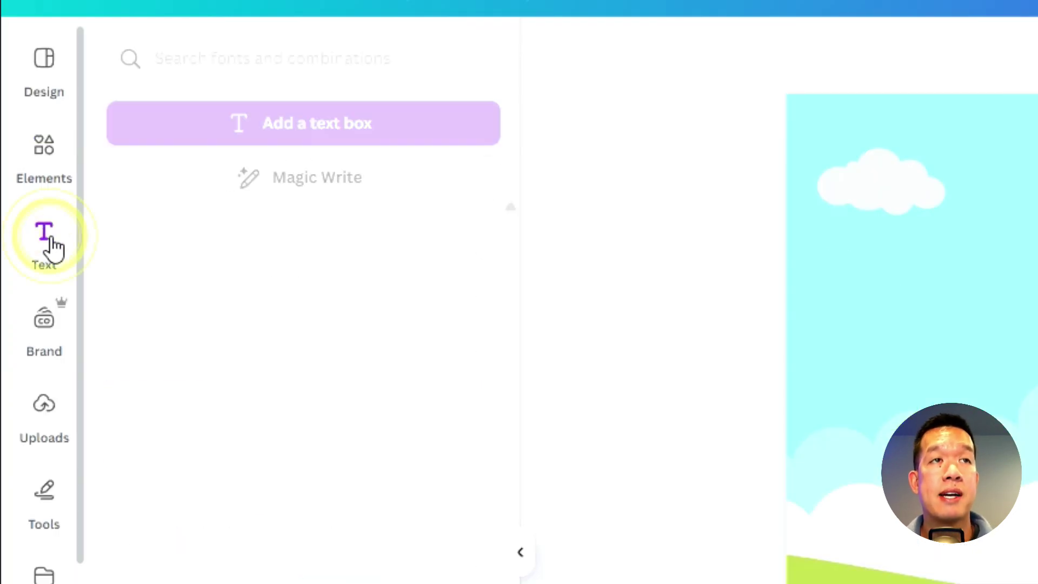
pyautogui.click(340, 122)
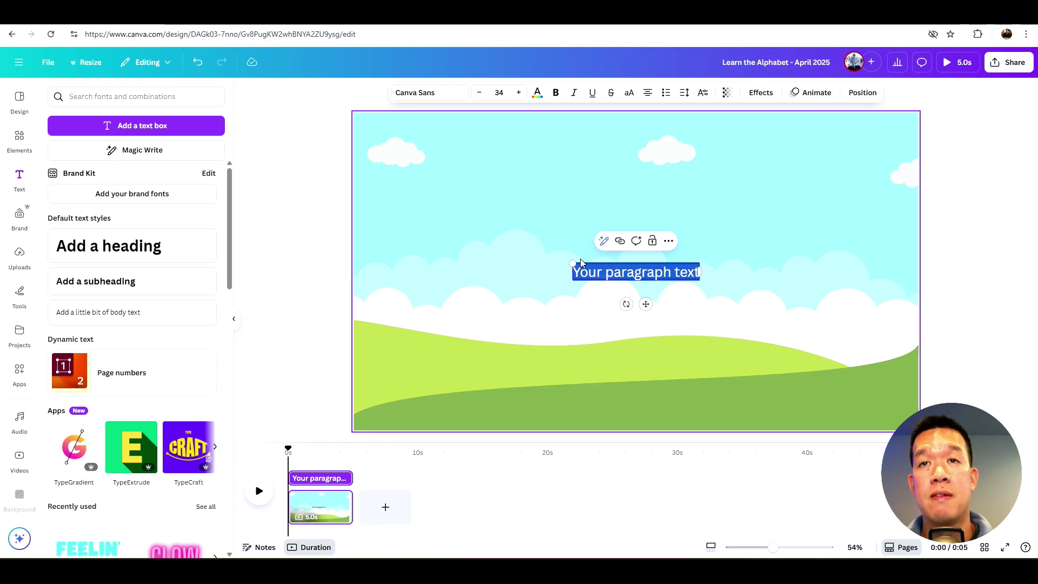
pyautogui.click(594, 229)
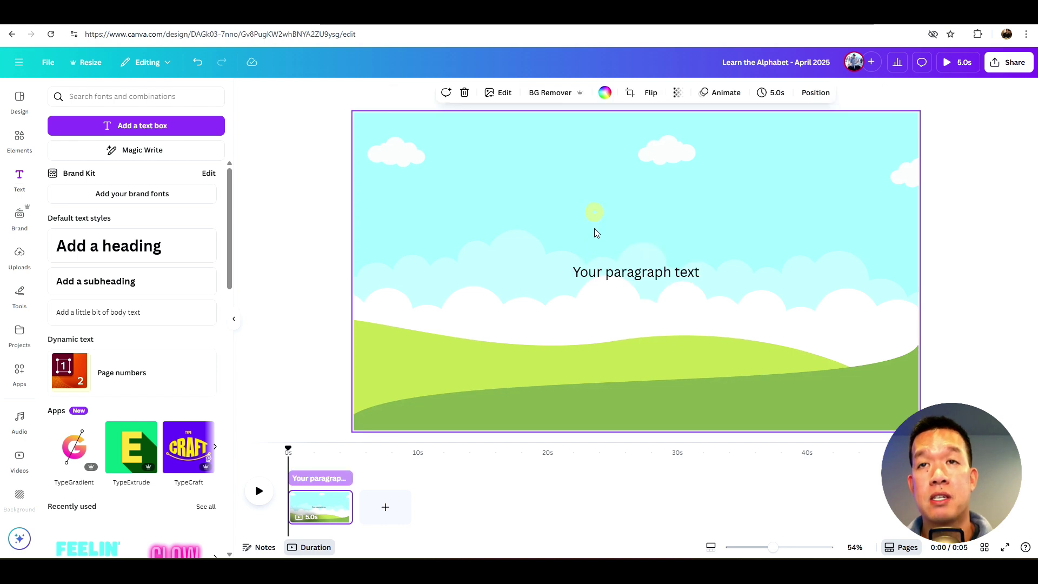
pyautogui.moveTo(627, 270); pyautogui.dragTo(485, 185)
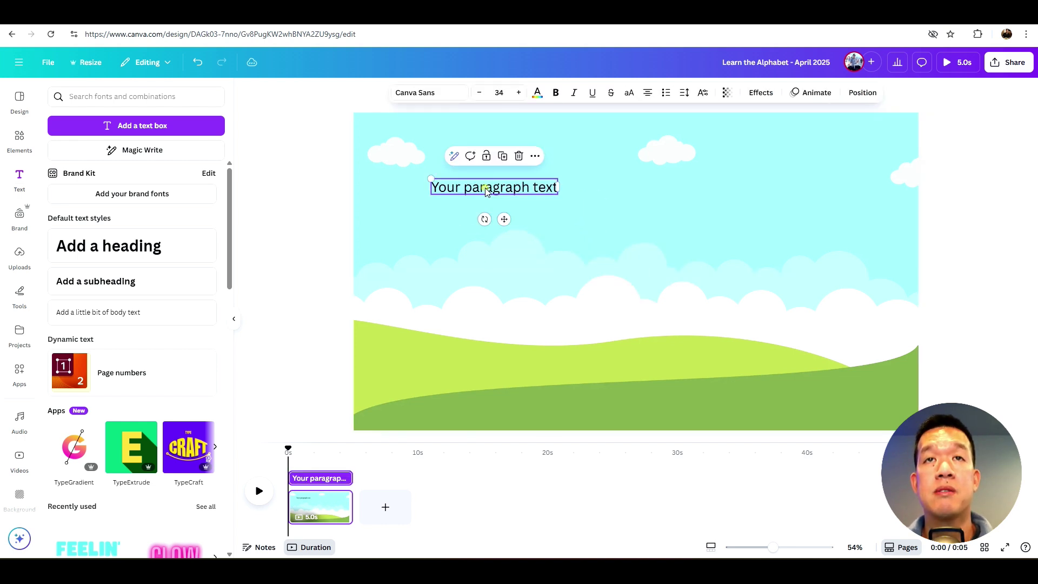
pyautogui.doubleClick(485, 186)
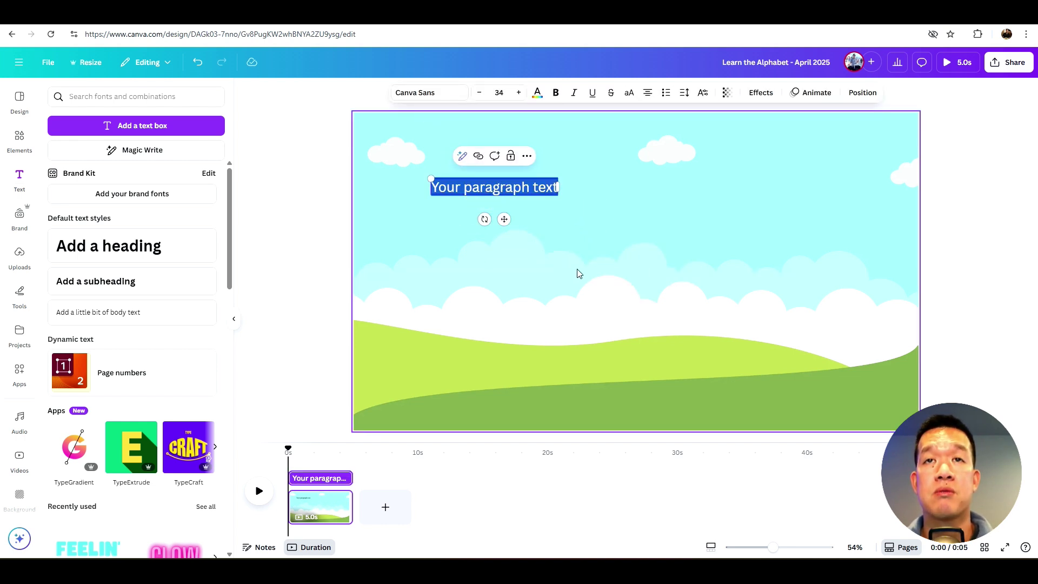
pyautogui.write('A')
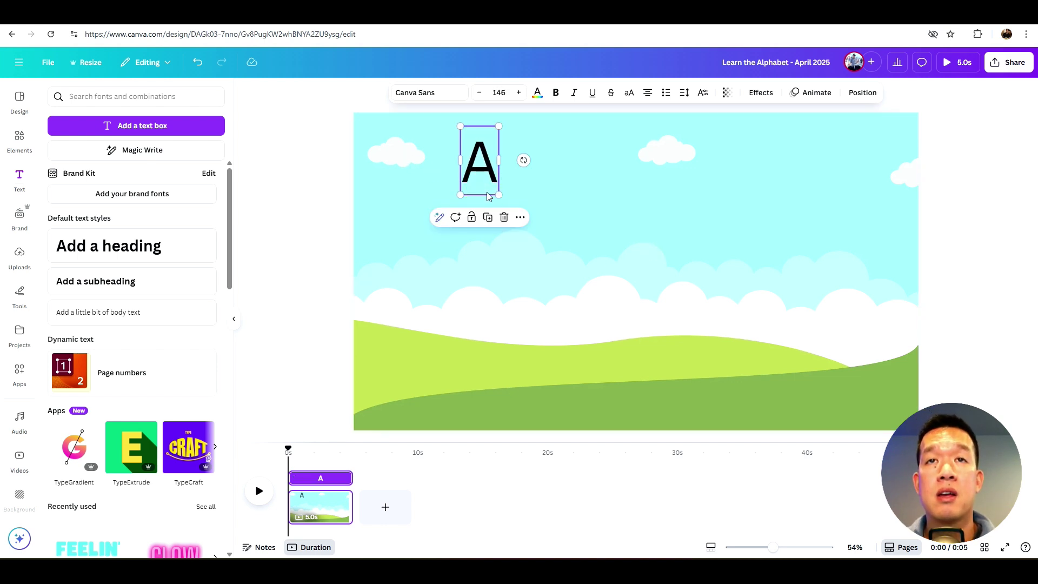
pyautogui.moveTo(497, 193); pyautogui.dragTo(633, 270)
pyautogui.moveTo(538, 229); pyautogui.dragTo(485, 250)
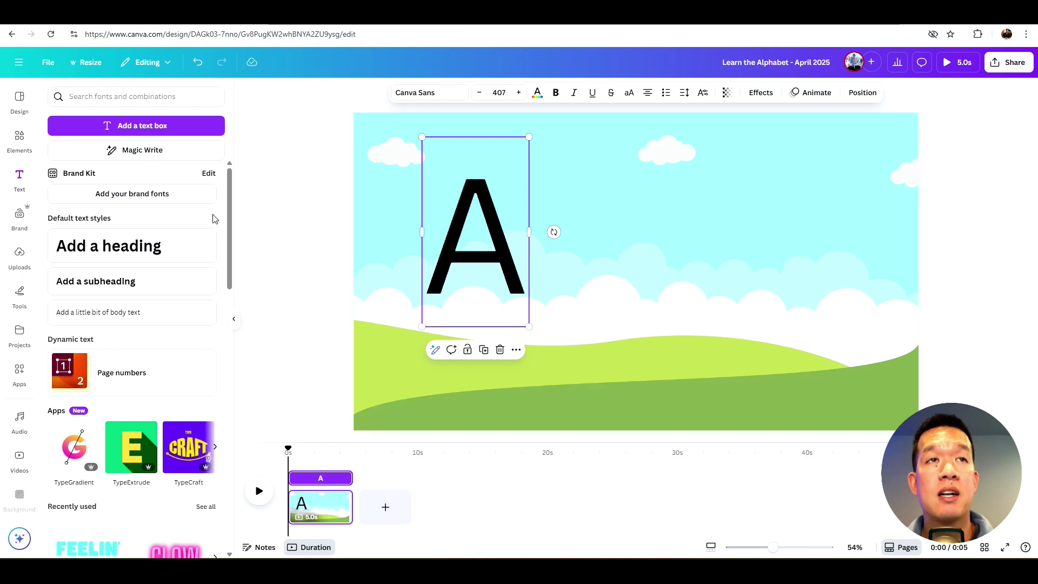
# - Add a larger 'Word' text box right of the A and nudge the A lower
pyautogui.click(130, 129)
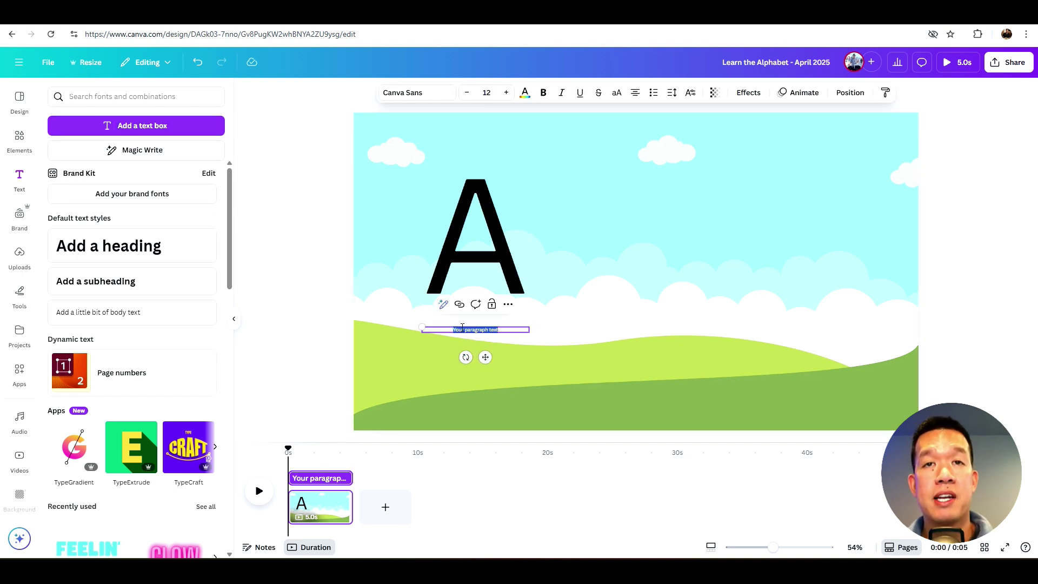
pyautogui.click(563, 355)
pyautogui.click(478, 333)
pyautogui.moveTo(478, 334); pyautogui.dragTo(692, 285)
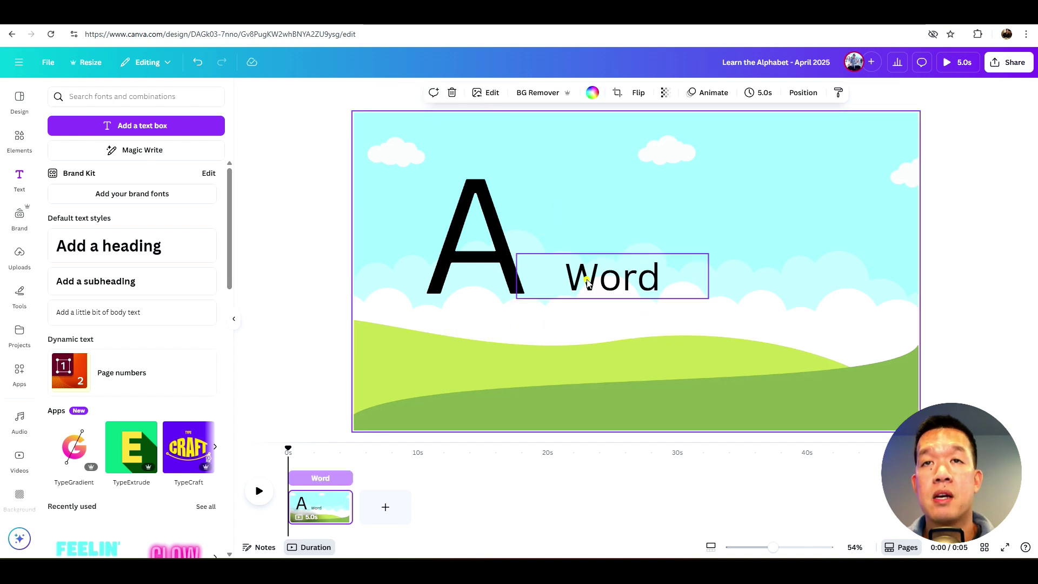
pyautogui.moveTo(588, 284); pyautogui.dragTo(709, 314)
pyautogui.moveTo(636, 285); pyautogui.dragTo(608, 283)
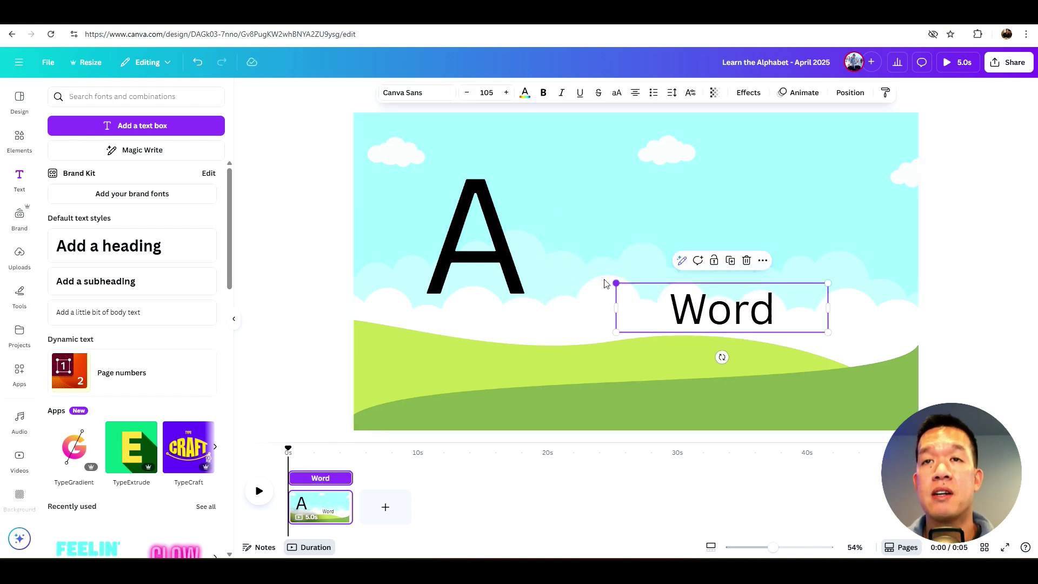
pyautogui.moveTo(471, 234); pyautogui.dragTo(475, 257)
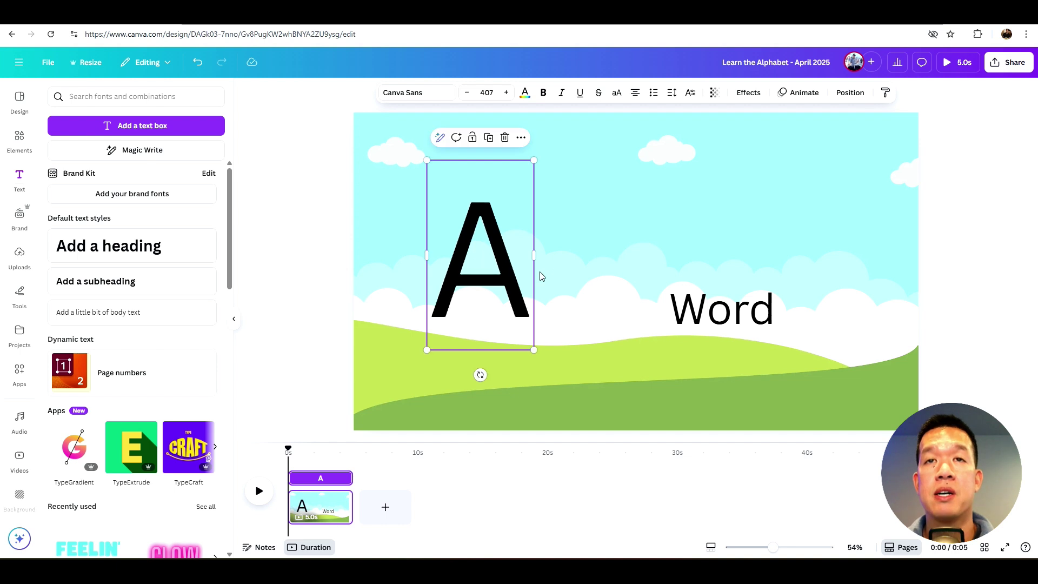
pyautogui.click(661, 242)
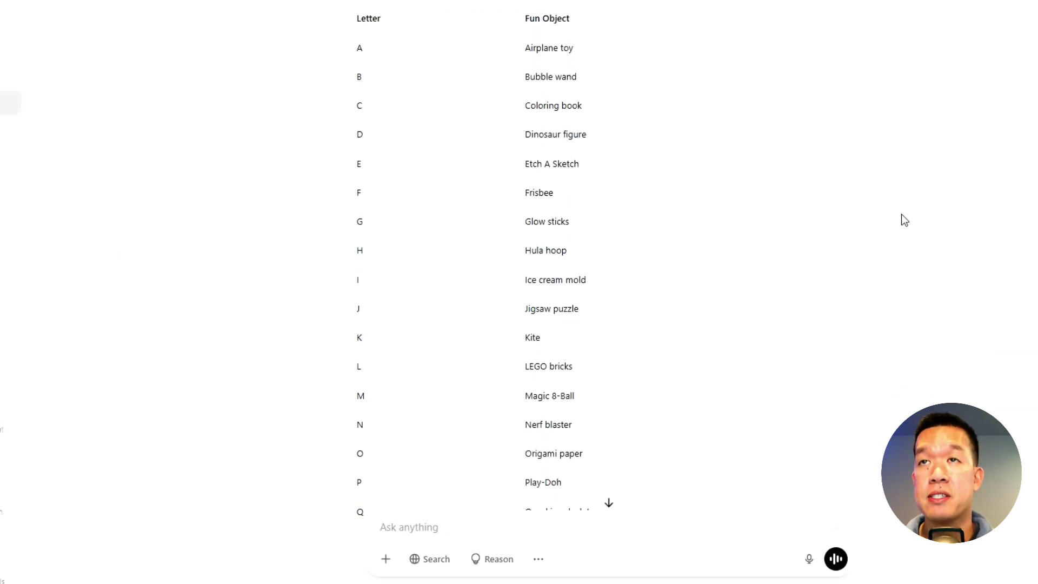
# - Copy the Letter / Fun Object A–Z table from the ChatGPT answer
pyautogui.scroll(1, 865, 162)
pyautogui.click(853, 87)
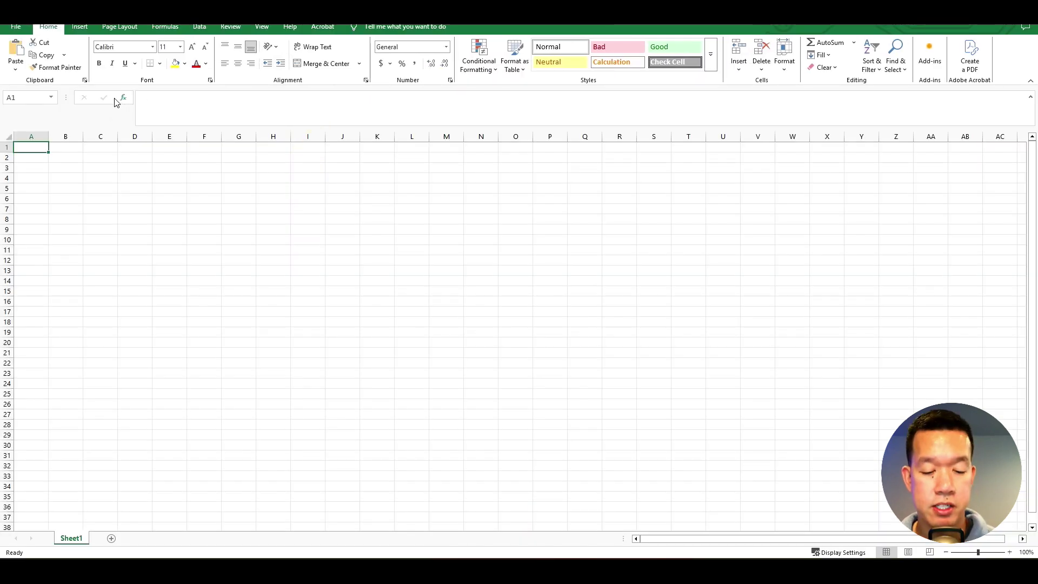
# - Paste the A–Z table into Sheet1 and shorten cell B2 to Airplane
pyautogui.hotkey('ctrl', 'v')
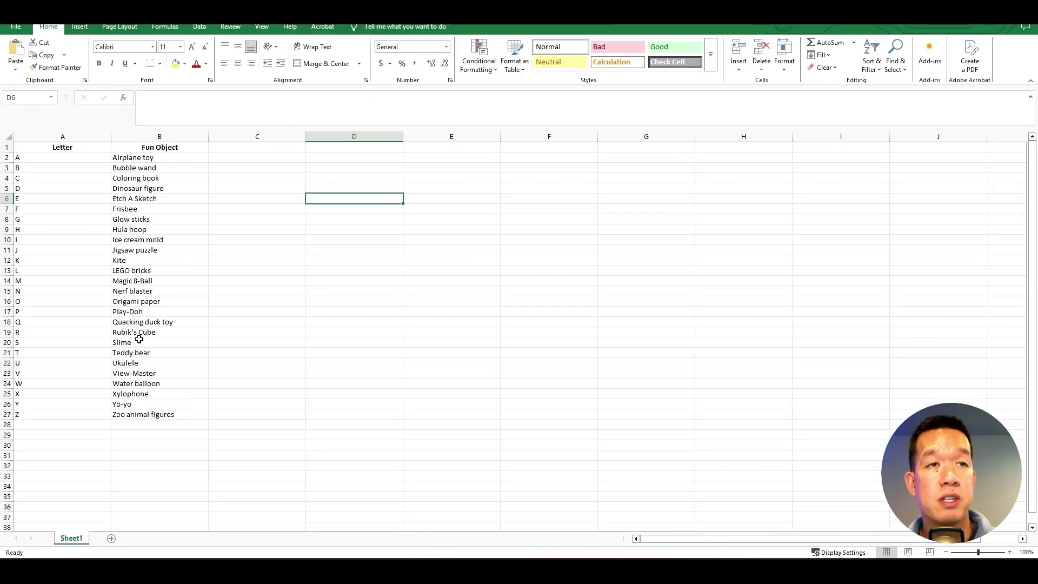
pyautogui.doubleClick(140, 157)
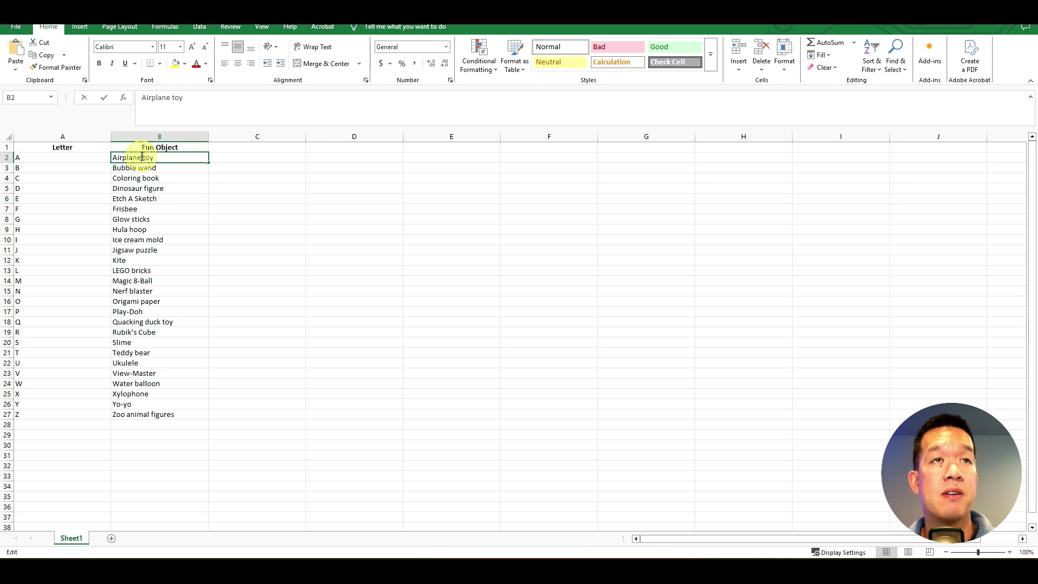
pyautogui.press('Delete')
pyautogui.press('Delete')
pyautogui.press('Delete')
pyautogui.press('Delete')
pyautogui.doubleClick(136, 168)
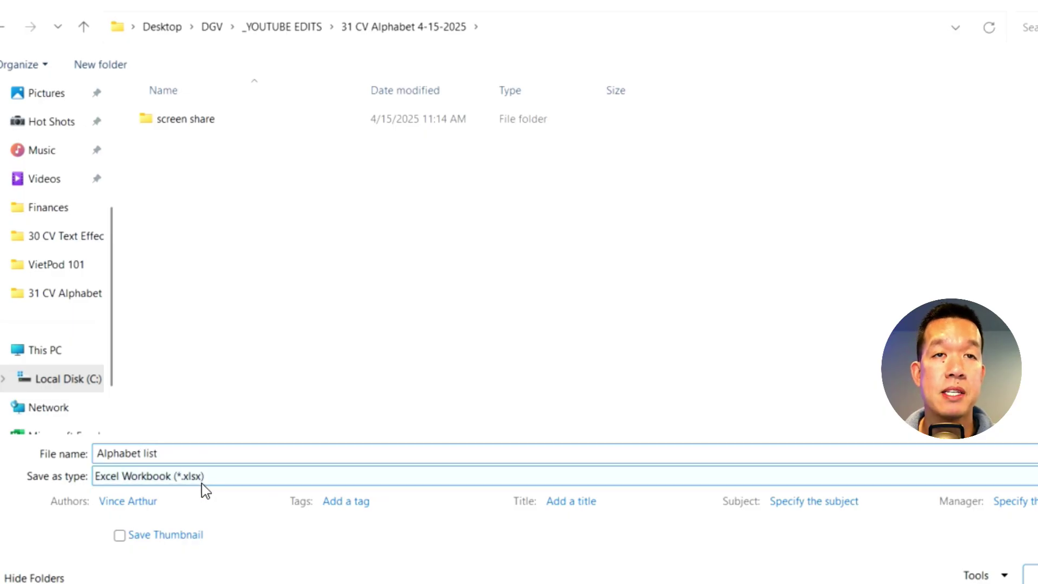
# - Save the sheet as CSV UTF-8 named Alphabet list.csv
pyautogui.click(201, 482)
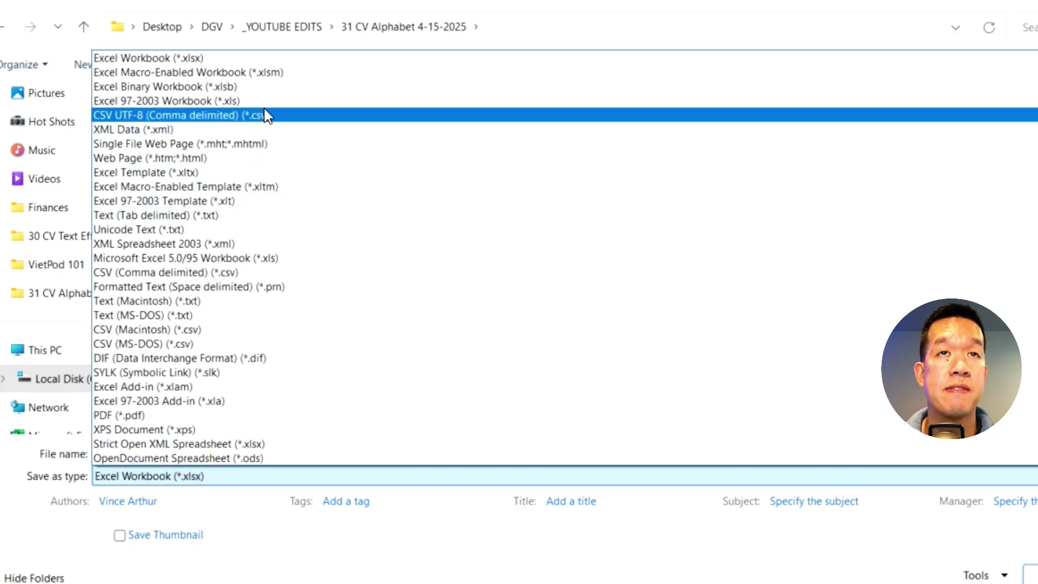
pyautogui.click(271, 115)
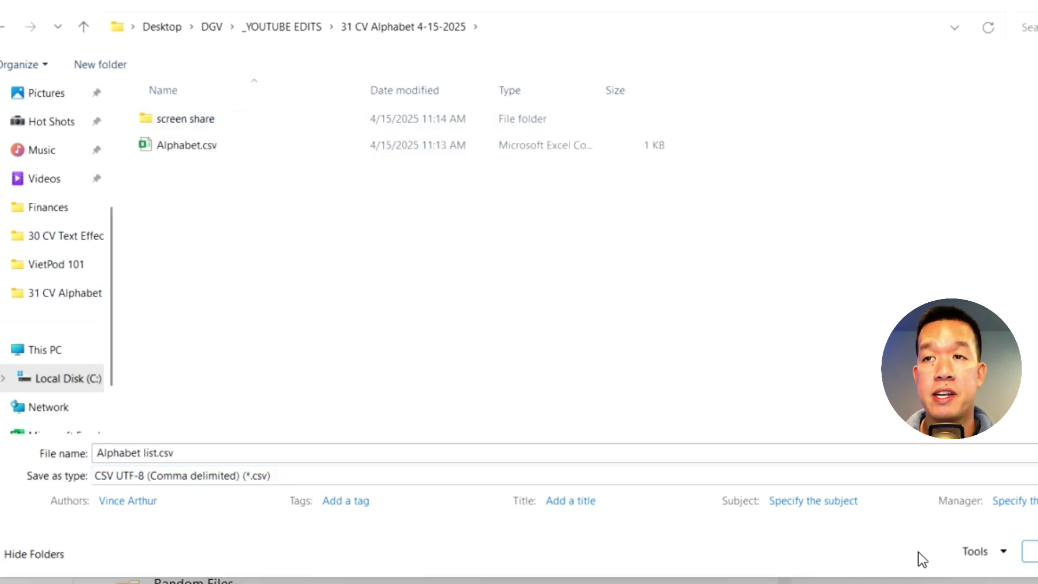
pyautogui.click(1030, 552)
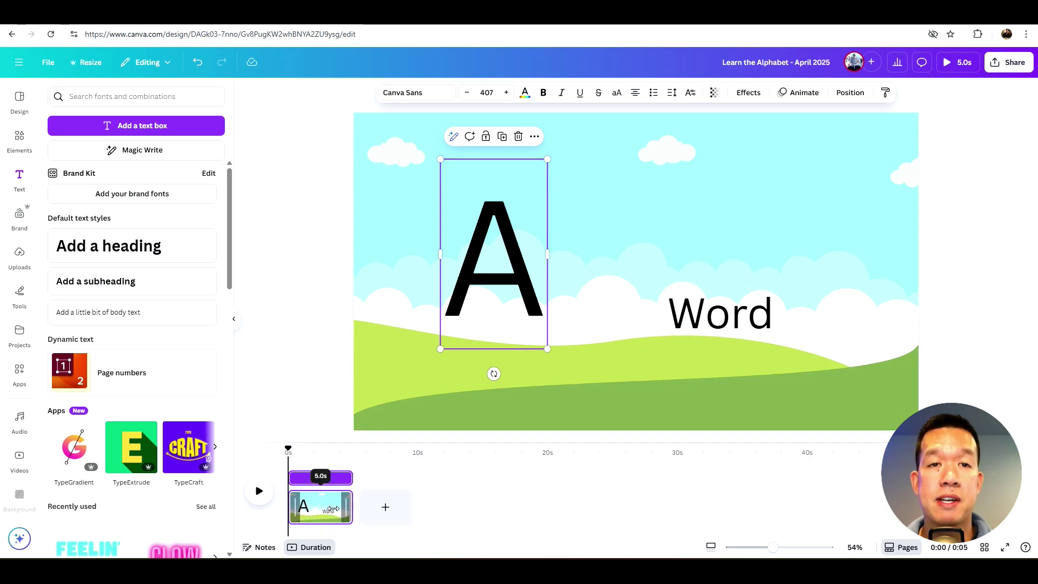
# - Trim the alphabet page's clip to 4.0 seconds
pyautogui.moveTo(350, 507); pyautogui.dragTo(335, 506)
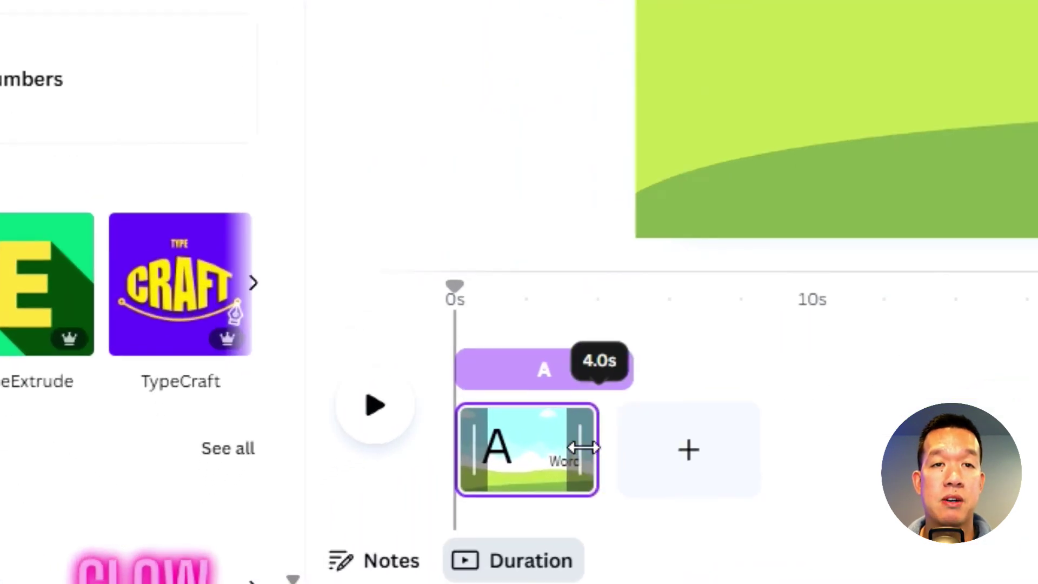
pyautogui.moveTo(584, 447)
pyautogui.mouseDown()
pyautogui.moveTo(570, 446)
pyautogui.moveTo(584, 442)
pyautogui.mouseUp()
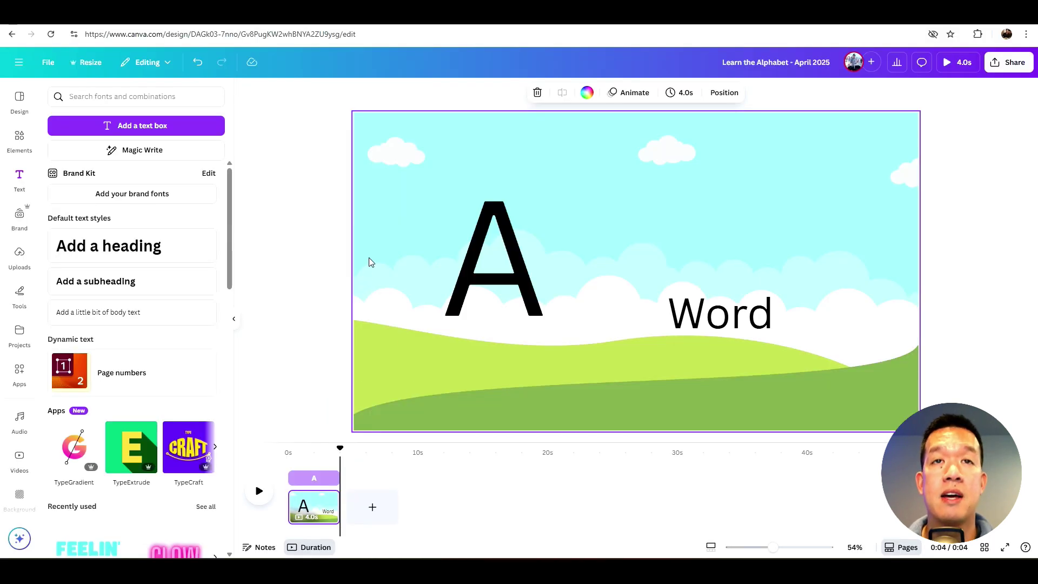
pyautogui.click(335, 227)
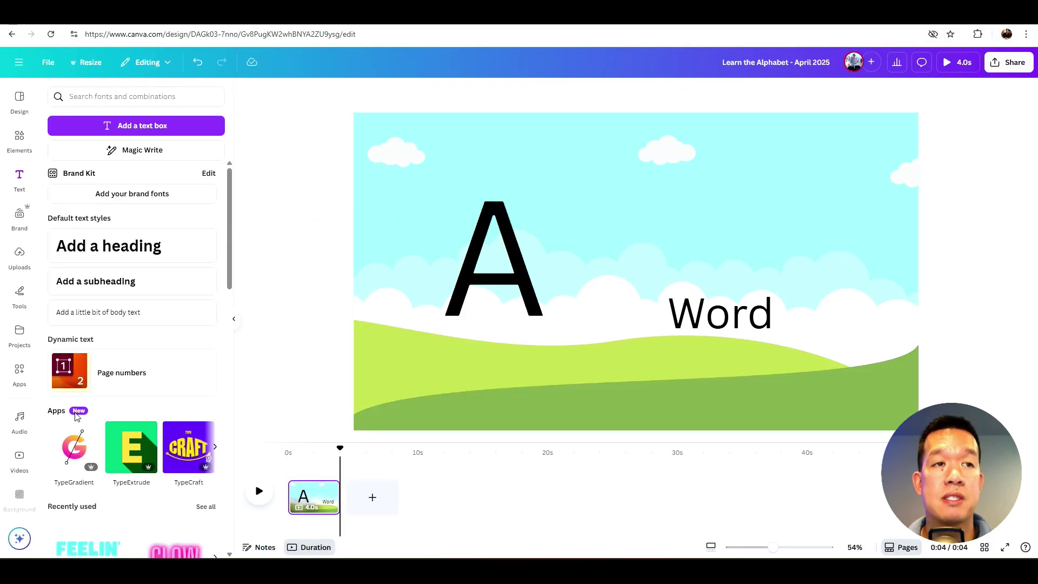
pyautogui.scroll(-4, 22, 357)
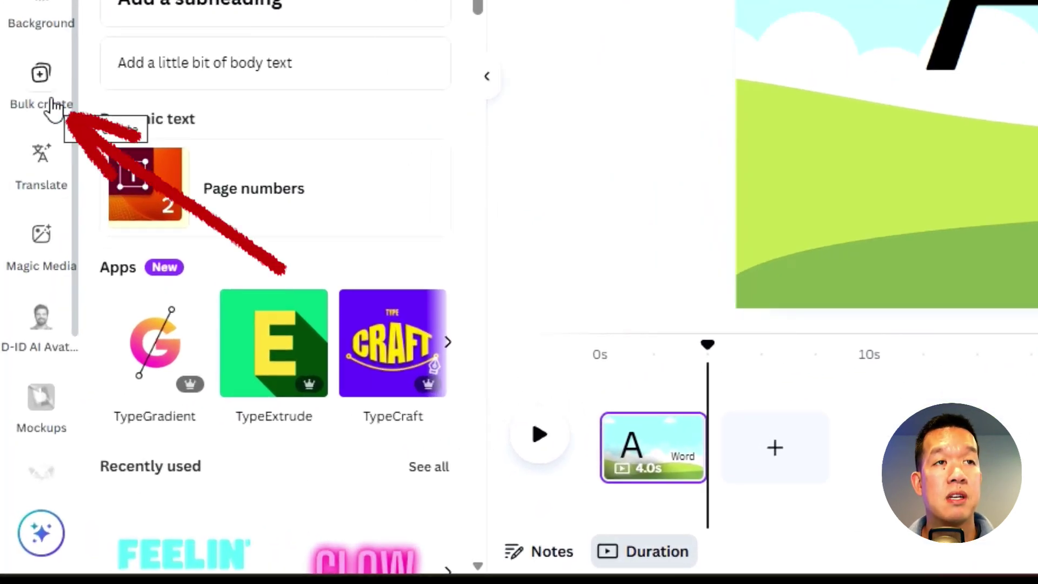
# - Upload Alphabet list.csv as the Bulk create data source
pyautogui.click(43, 103)
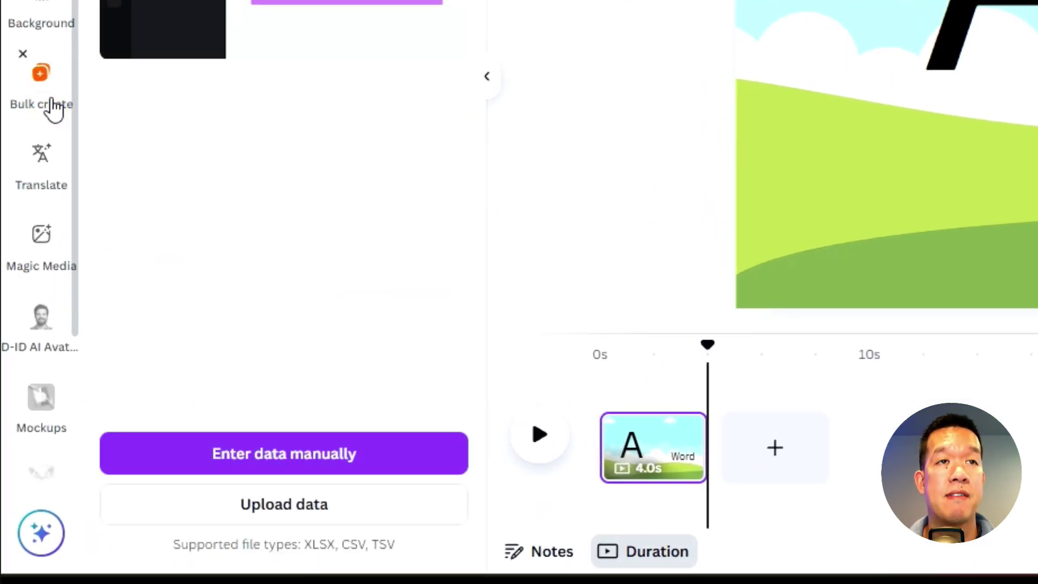
pyautogui.click(314, 502)
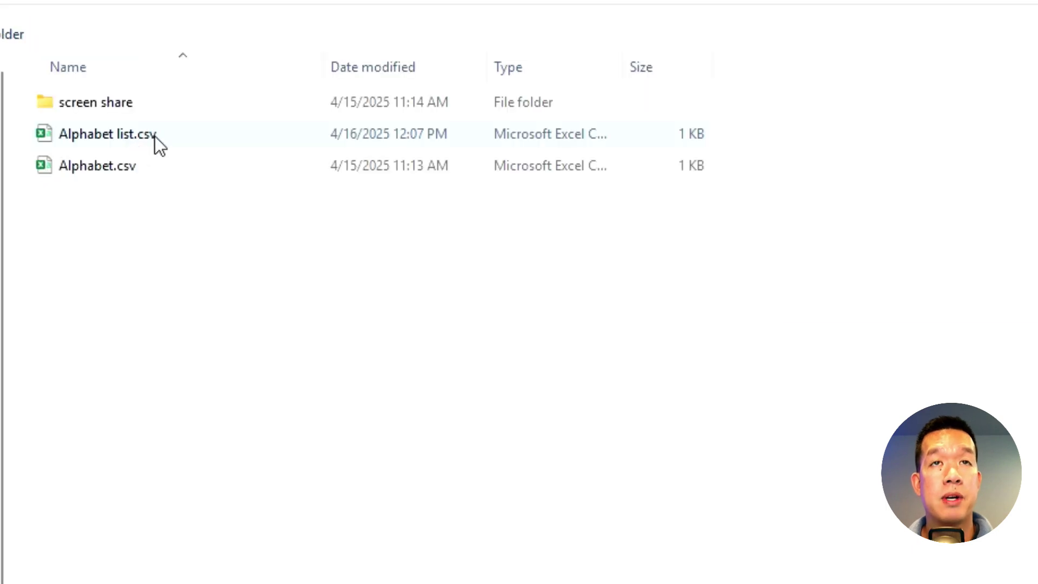
pyautogui.click(182, 134)
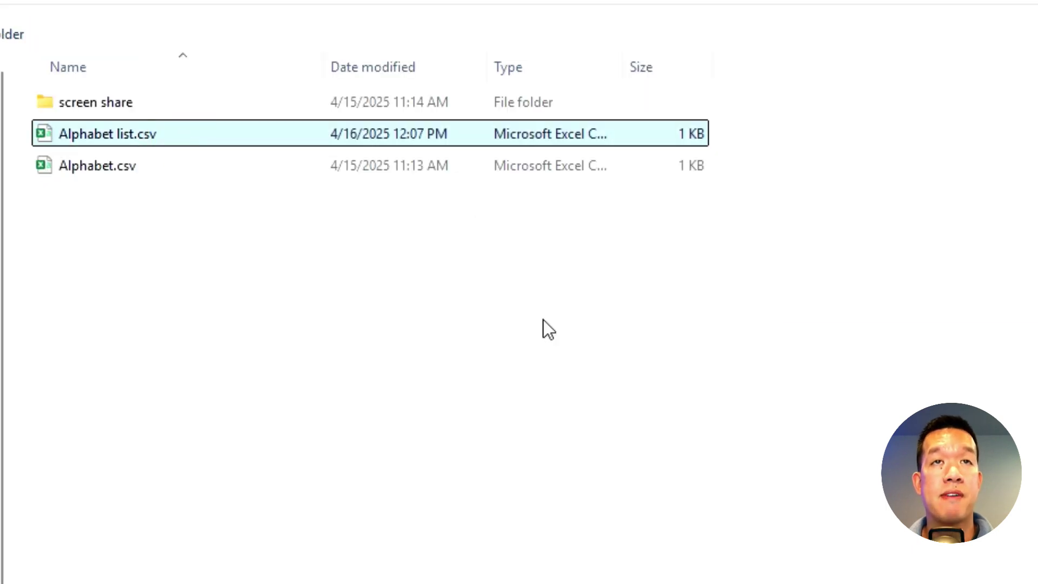
pyautogui.click(853, 471)
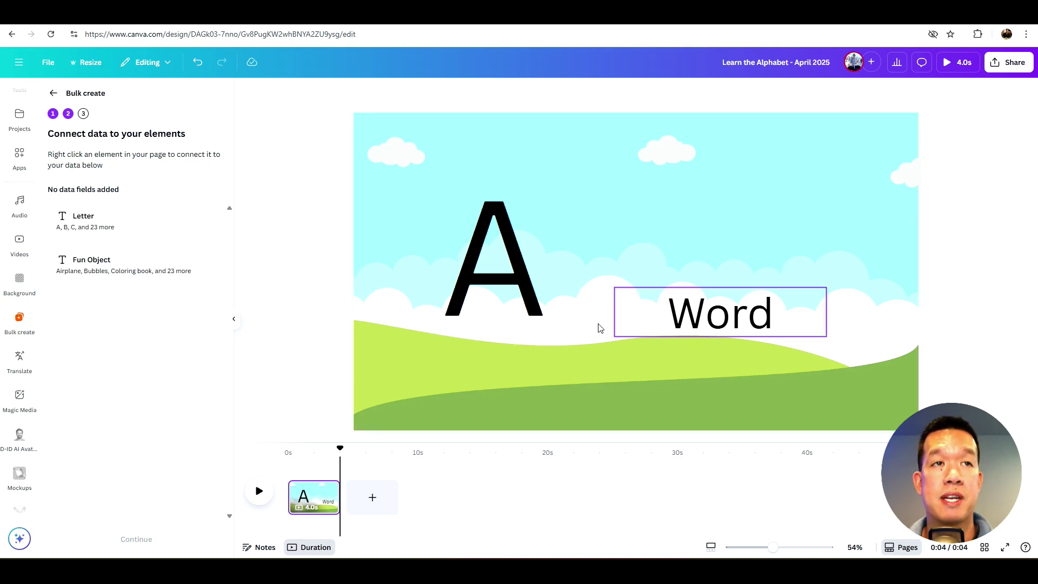
# - Connect the big letter A to the Letter data field
pyautogui.click(498, 242)
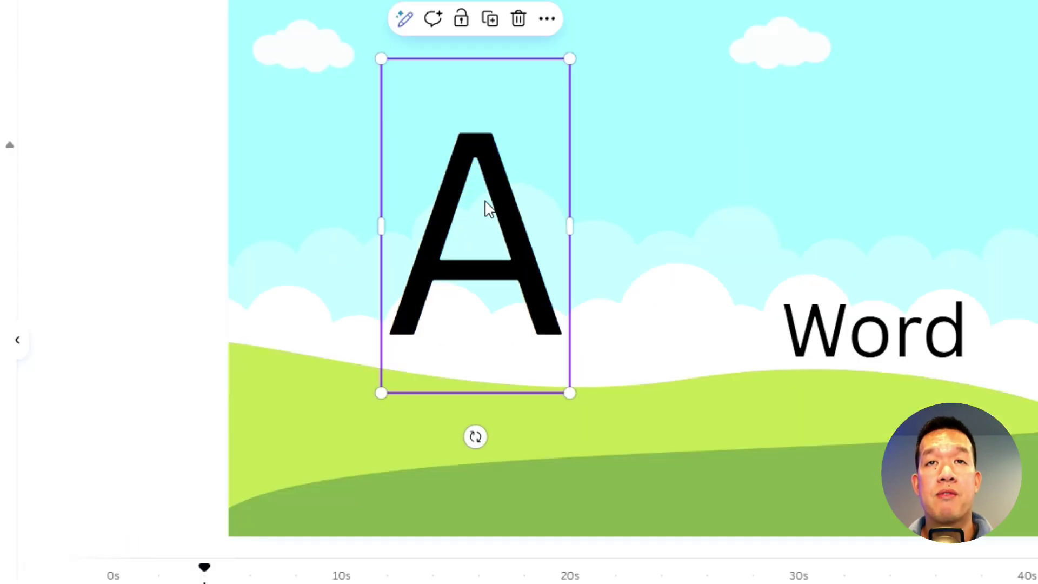
pyautogui.rightClick(485, 202)
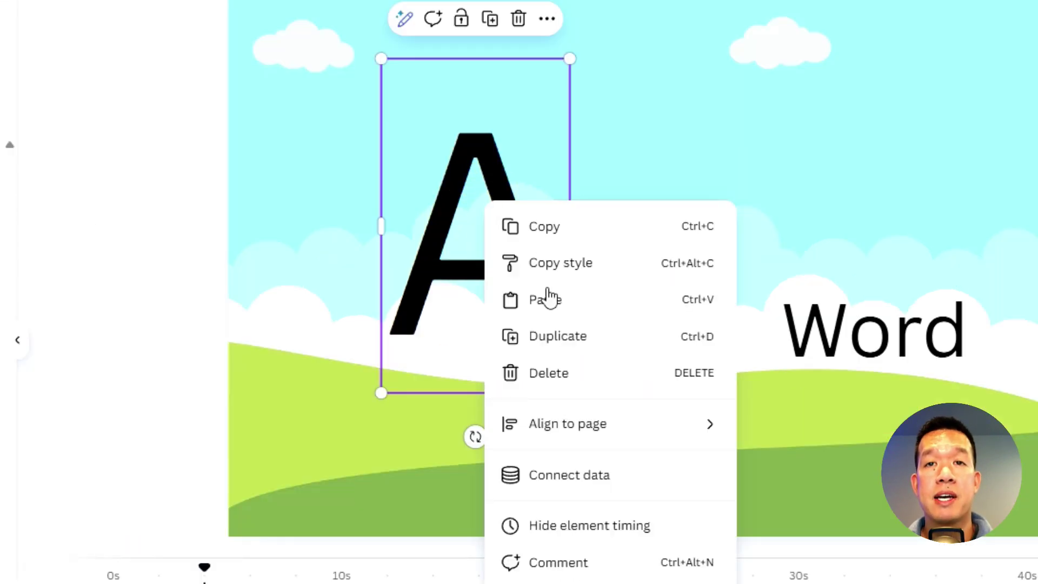
pyautogui.click(561, 474)
pyautogui.click(532, 331)
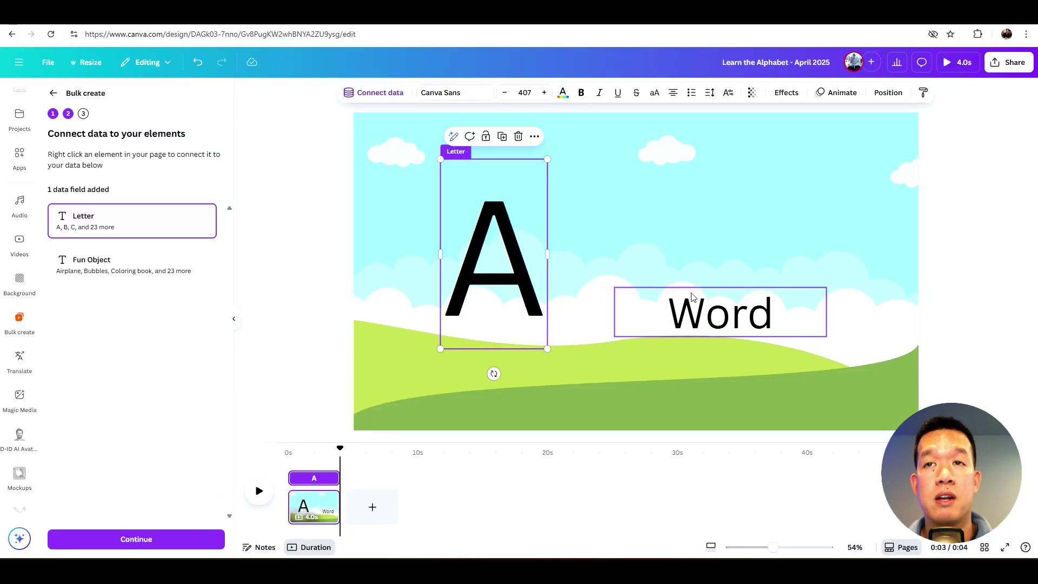
# - Connect the Word text to Fun Object and continue to the 26 checked rows
pyautogui.click(826, 314)
pyautogui.rightClick(826, 314)
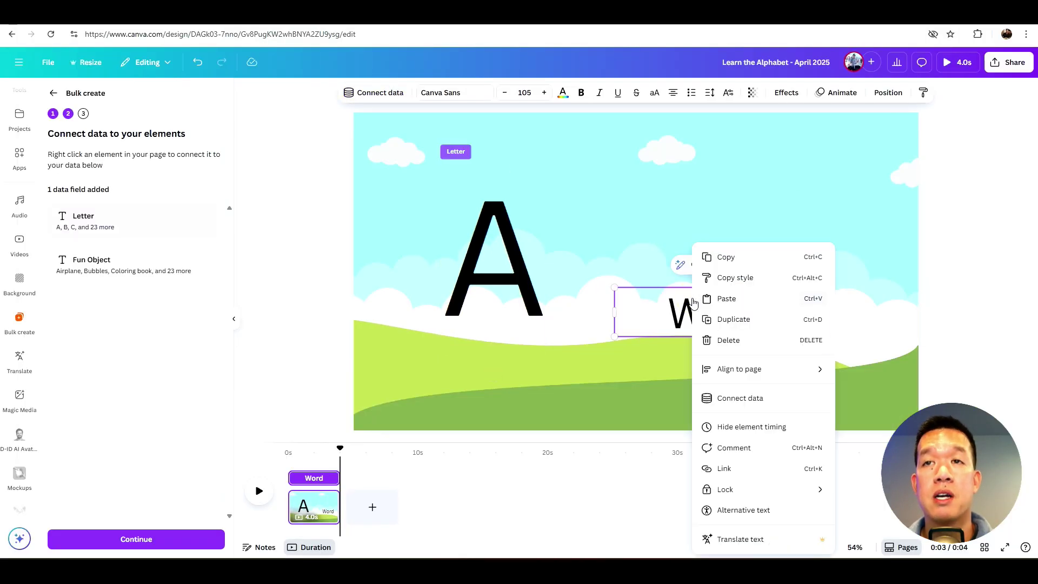
pyautogui.click(739, 399)
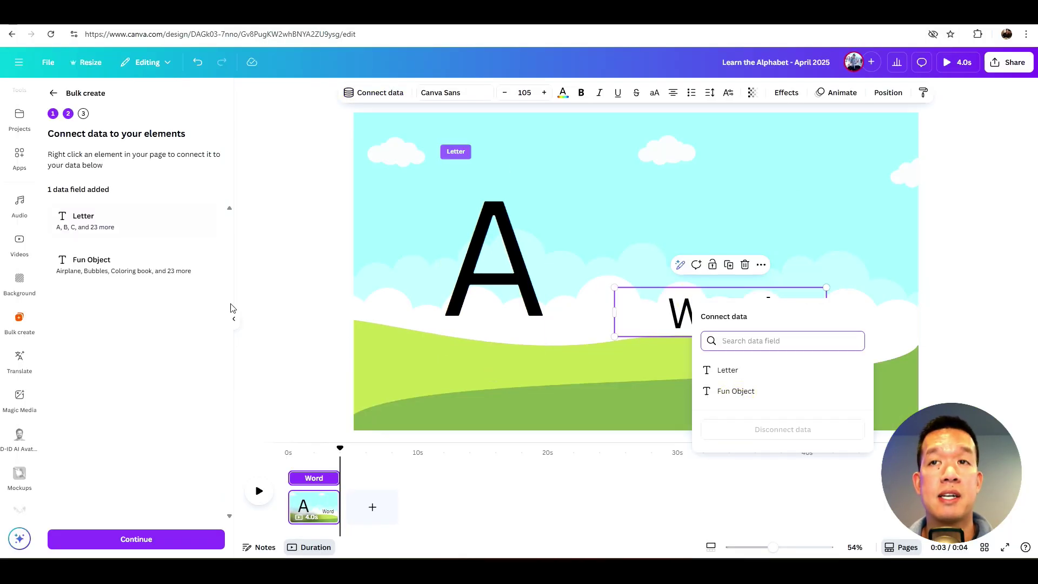
pyautogui.click(753, 390)
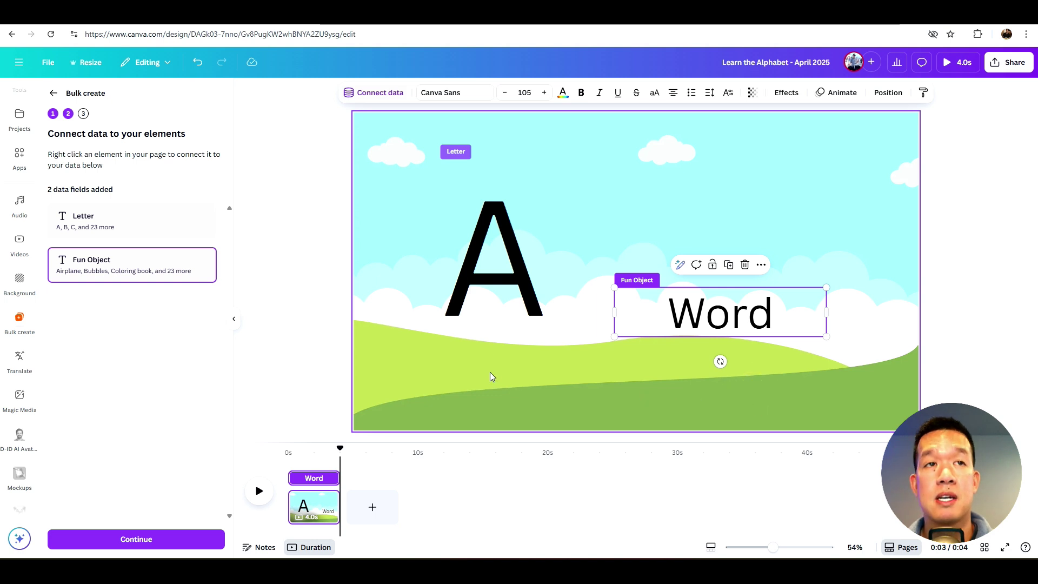
pyautogui.click(153, 541)
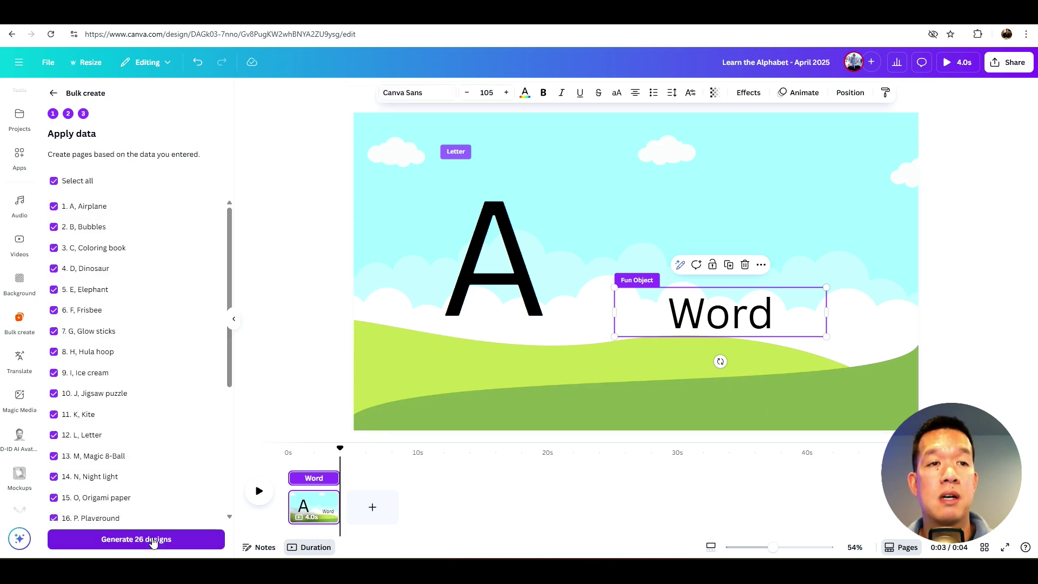
pyautogui.scroll(-5, 134, 321)
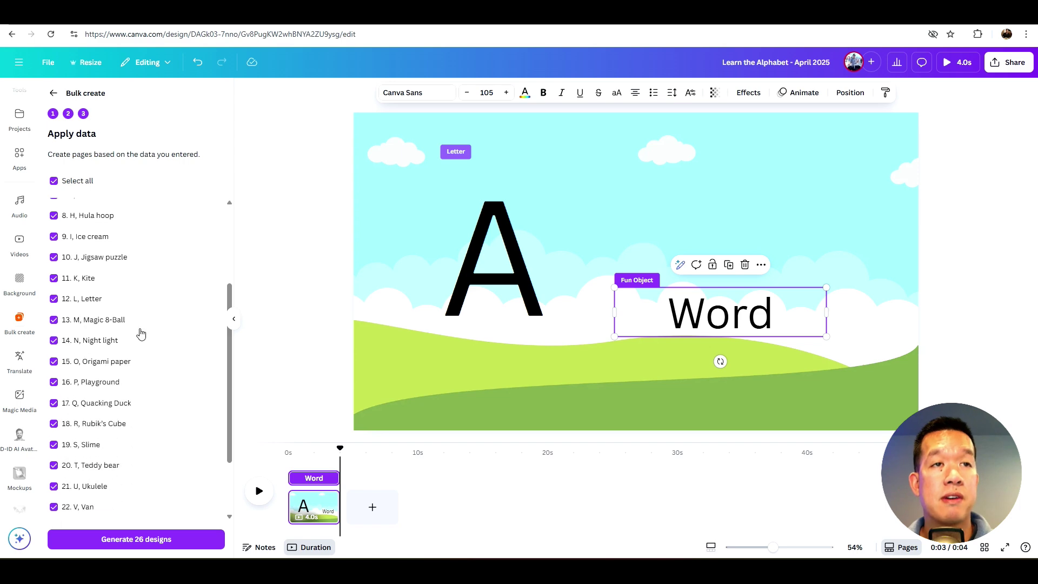
pyautogui.scroll(5, 133, 327)
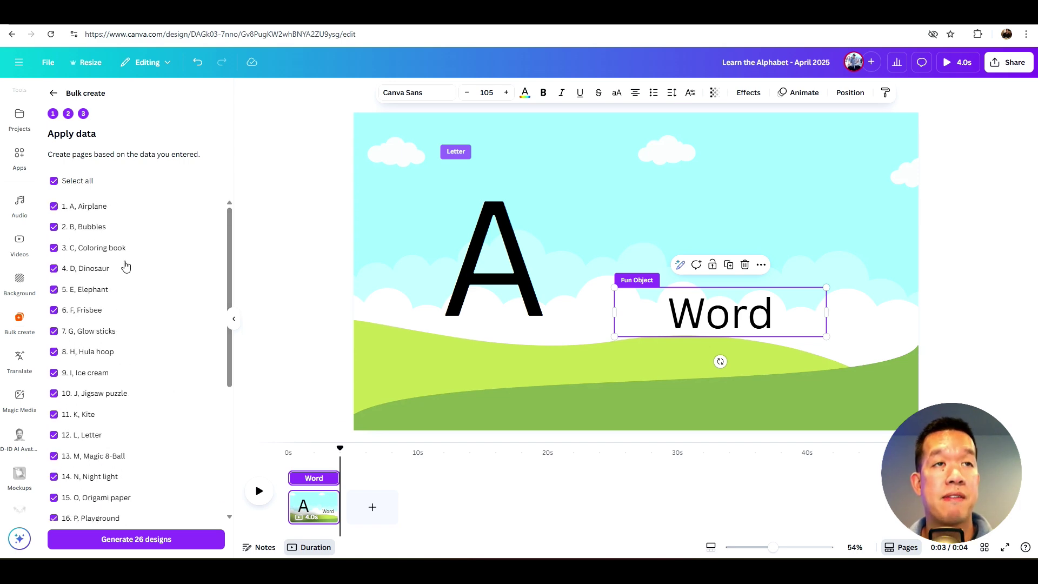
pyautogui.scroll(-5, 125, 265)
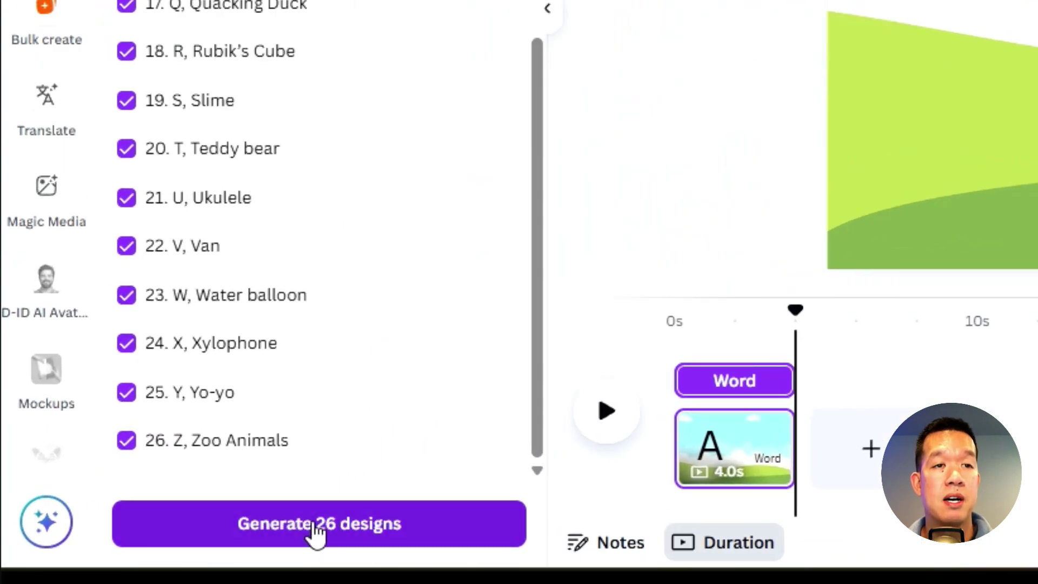
# - Generate the 26 alphabet pages from the data
pyautogui.click(426, 525)
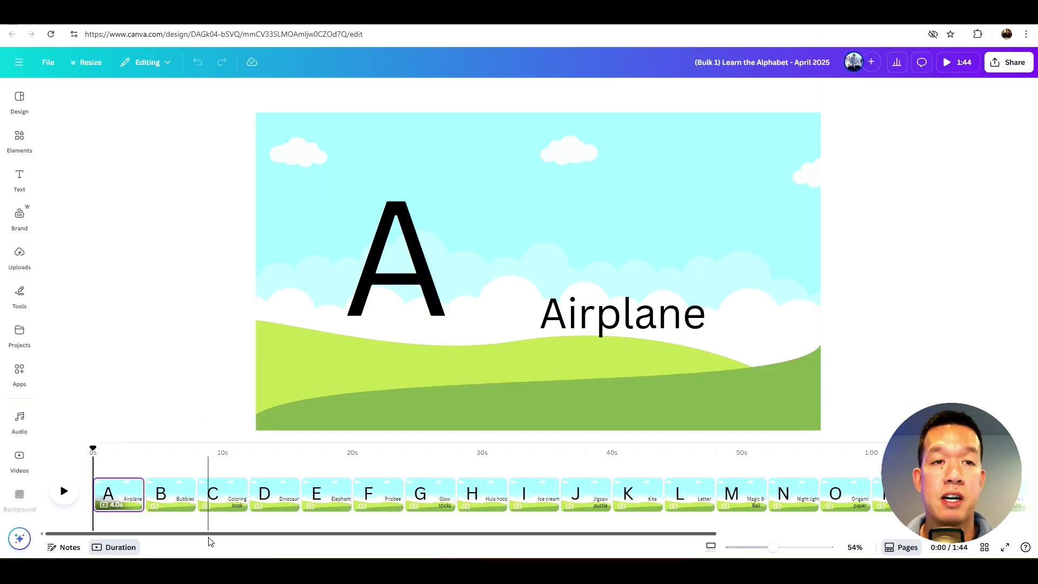
pyautogui.moveTo(209, 534); pyautogui.dragTo(301, 547)
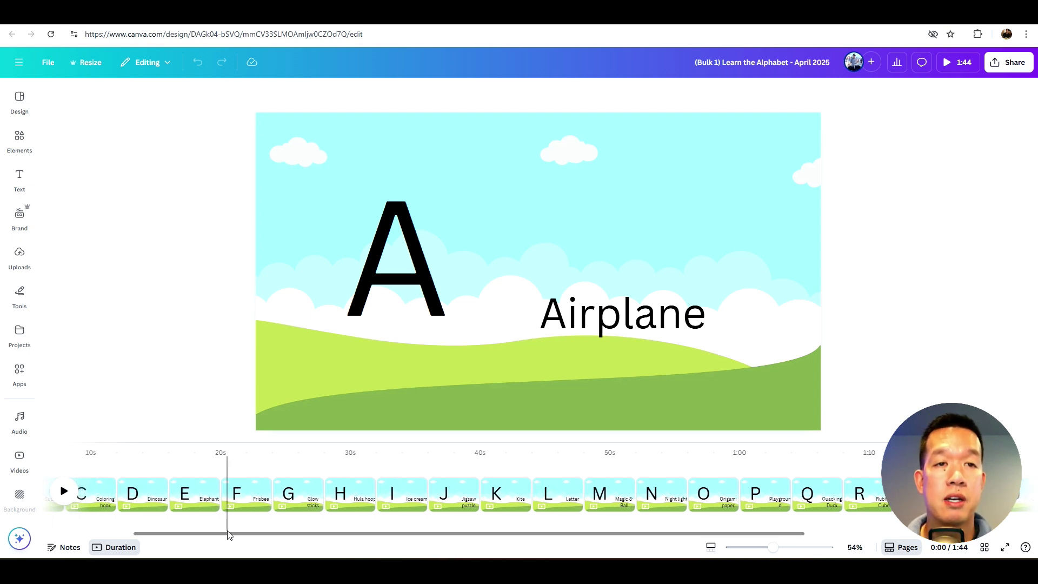
pyautogui.moveTo(193, 537); pyautogui.dragTo(109, 534)
# - On page C, widen the Coloring book text onto one line and reposition it
pyautogui.click(119, 491)
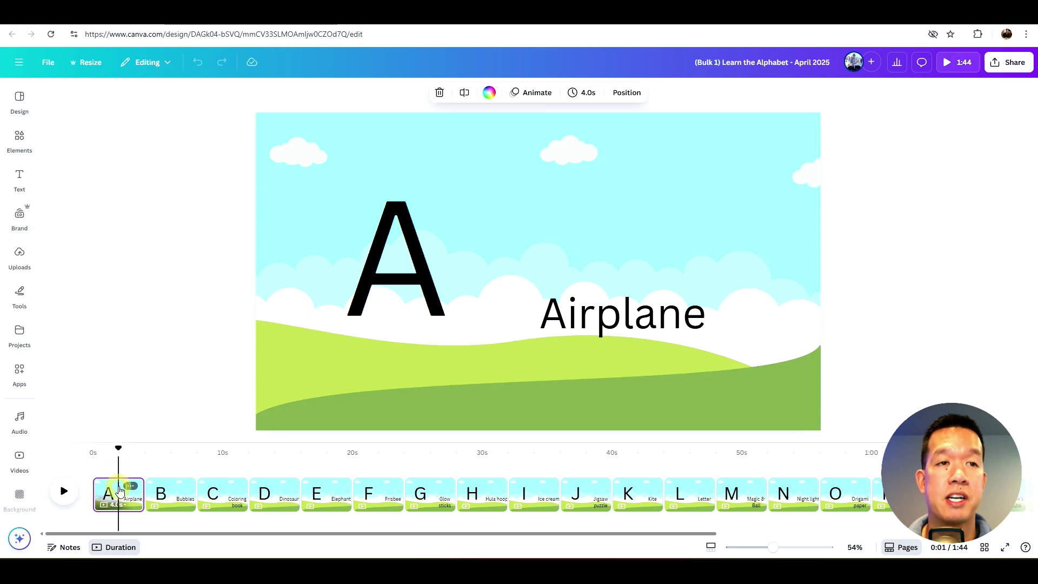
pyautogui.click(171, 489)
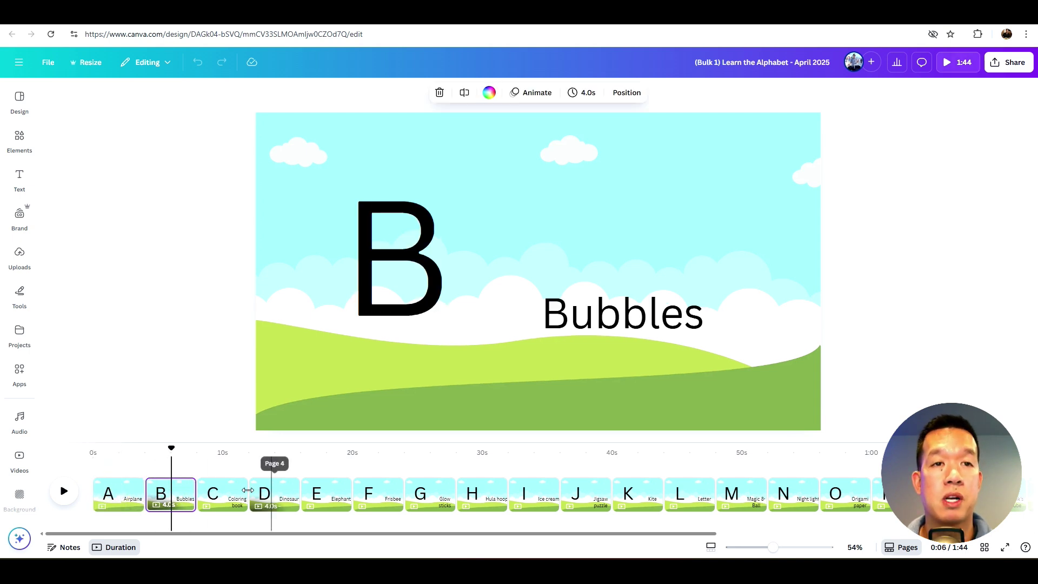
pyautogui.click(229, 492)
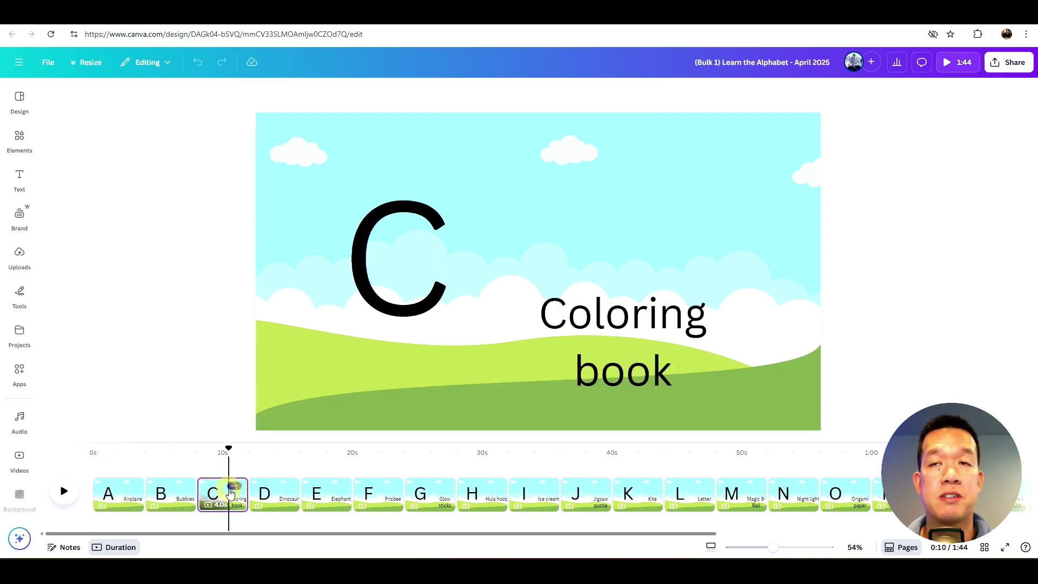
pyautogui.click(568, 335)
pyautogui.moveTo(729, 342); pyautogui.dragTo(827, 341)
pyautogui.moveTo(729, 326); pyautogui.dragTo(690, 317)
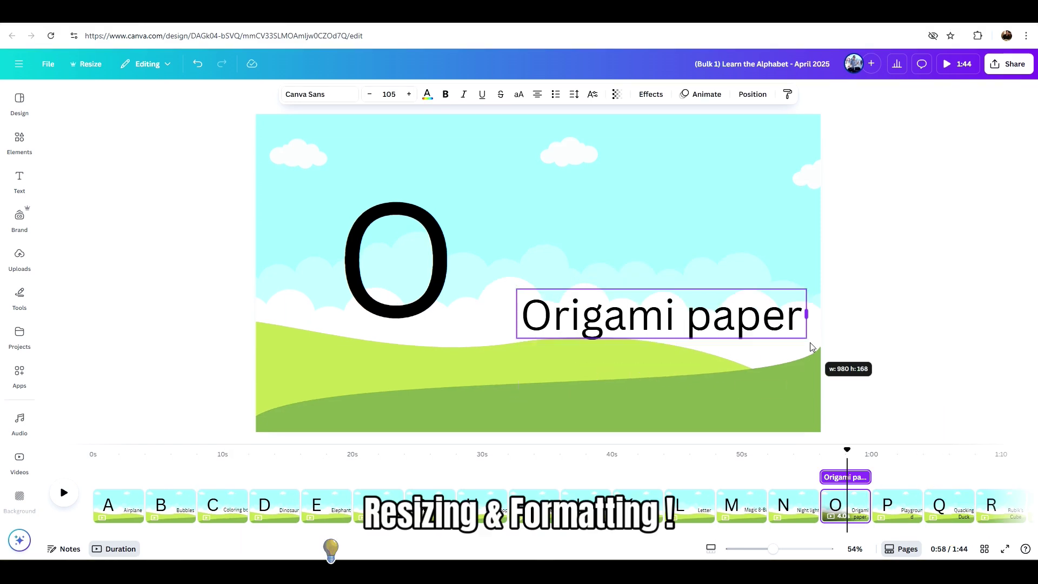
# - Widen the Origami paper and Water balloon text boxes onto single lines
pyautogui.moveTo(729, 343); pyautogui.dragTo(783, 339)
pyautogui.click(991, 506)
pyautogui.click(788, 506)
pyautogui.click(943, 506)
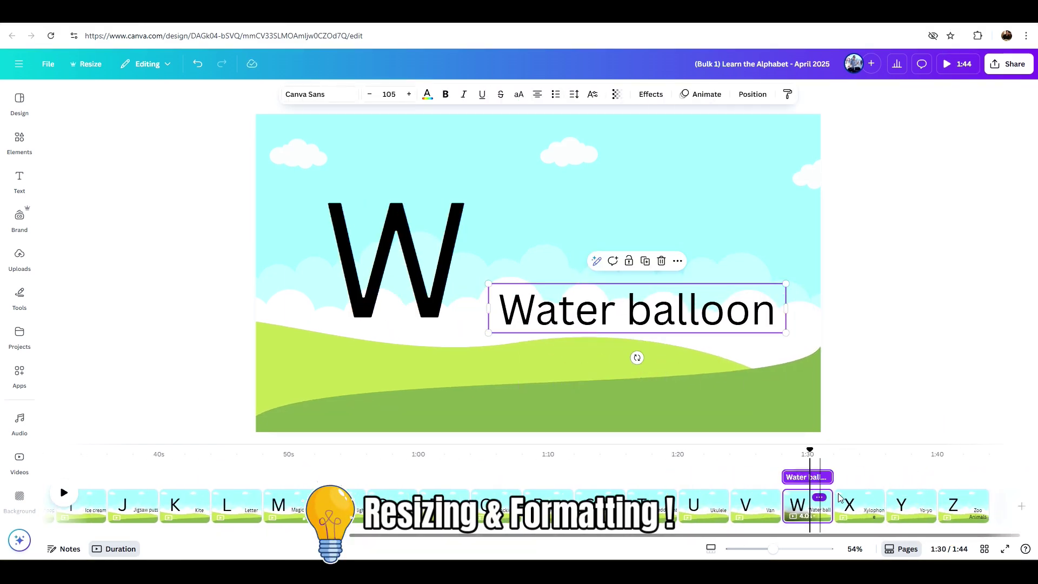
pyautogui.click(995, 506)
# - Browse pages G, F and D, then return to page A for Airplane
pyautogui.click(427, 506)
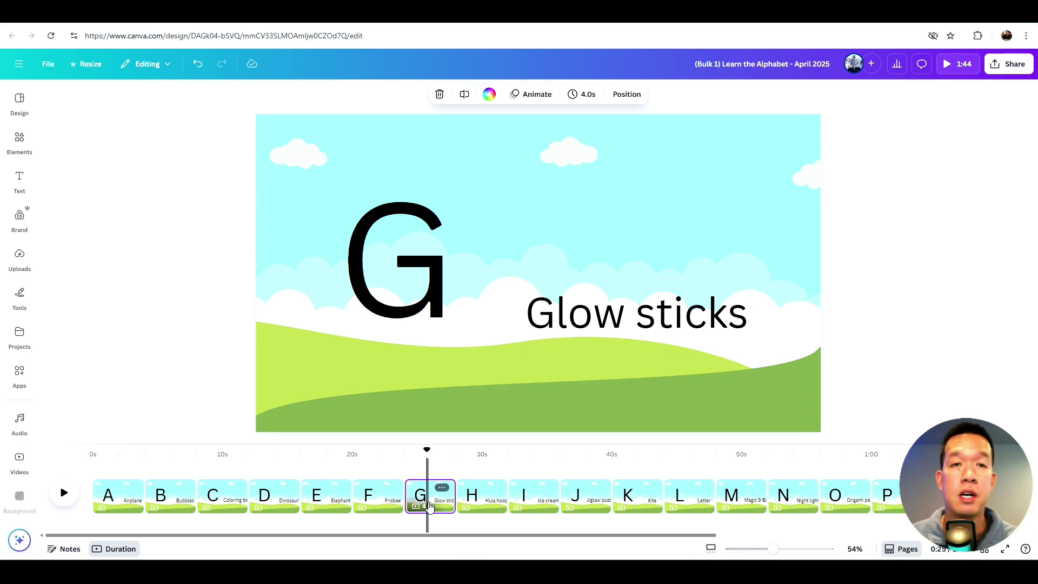
pyautogui.click(376, 490)
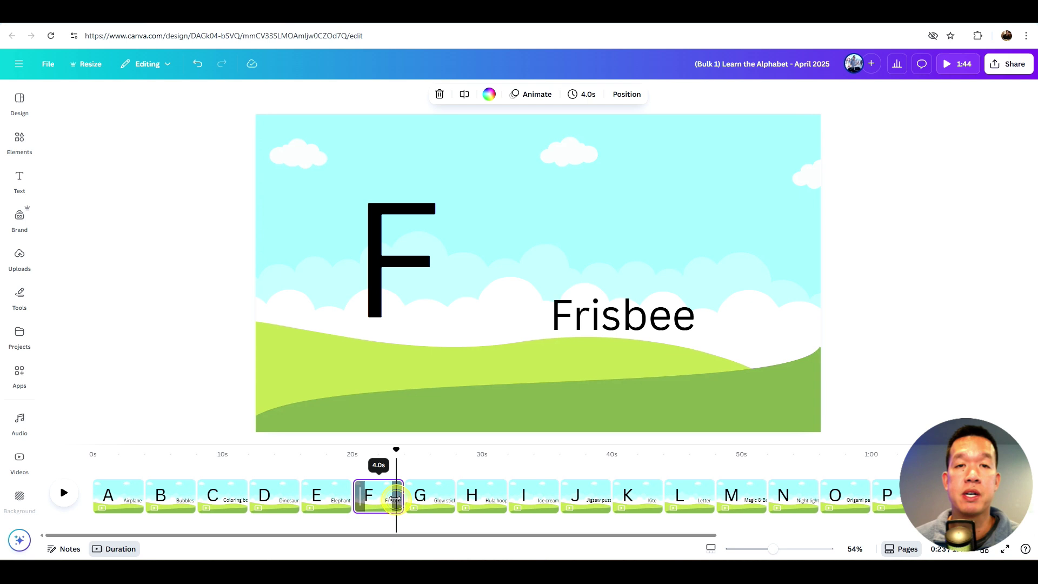
pyautogui.rightClick(287, 490)
pyautogui.press('Escape')
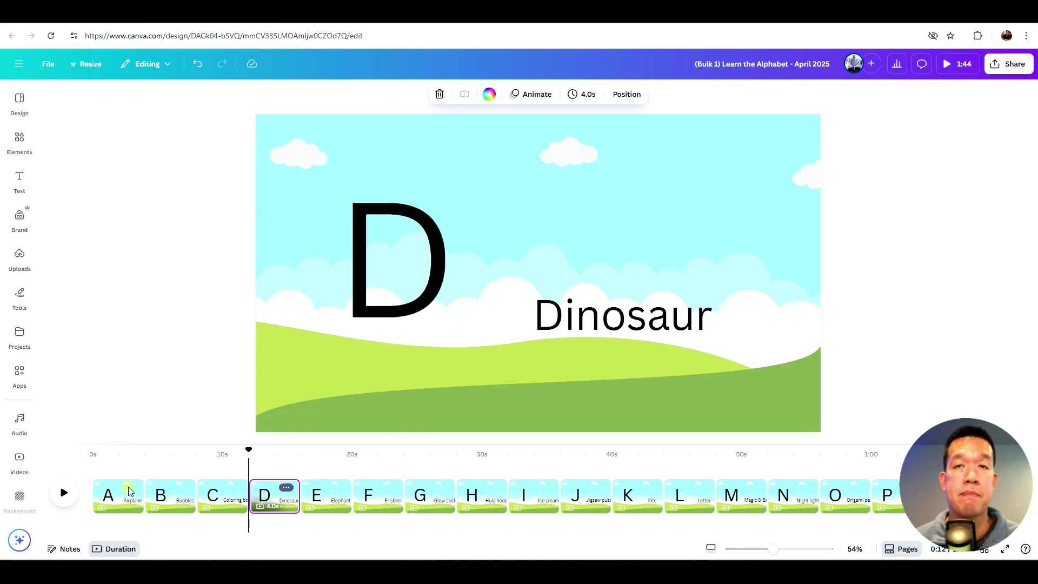
pyautogui.click(116, 495)
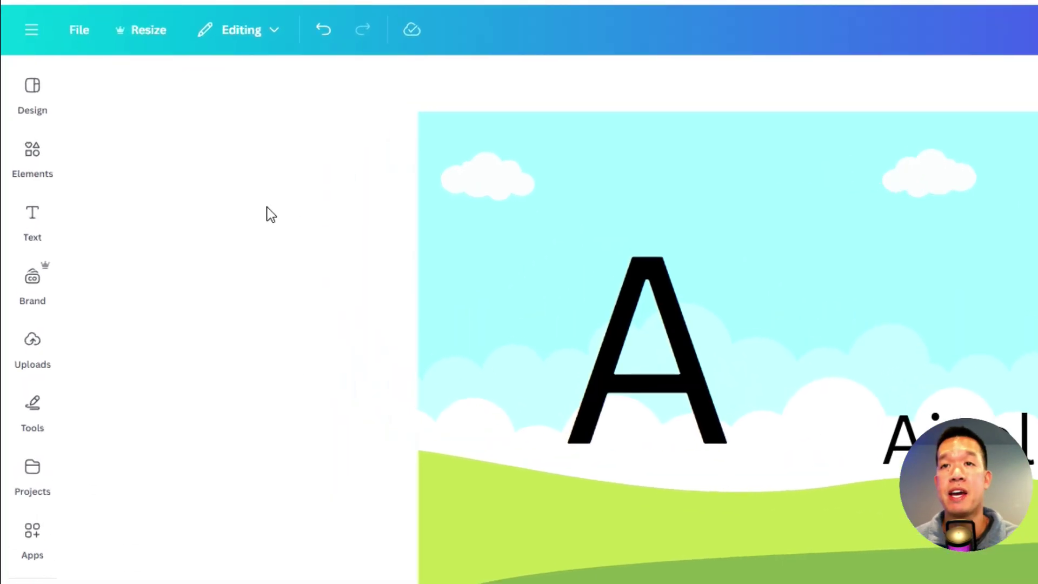
# - Search Elements for 'airplane' and place a pink plane above the word Airplane
pyautogui.click(13, 145)
pyautogui.click(204, 76)
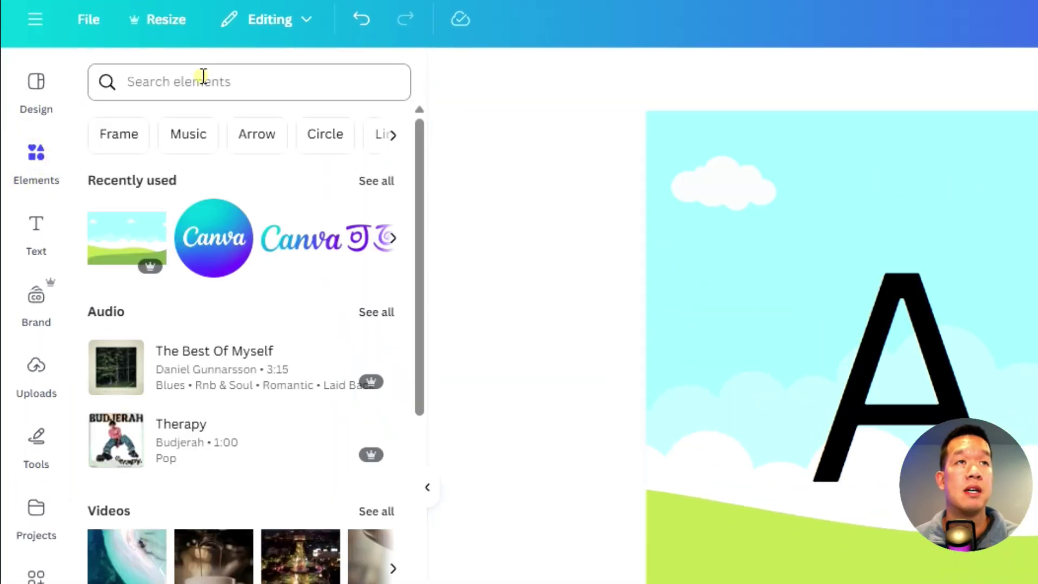
pyautogui.write('airplane')
pyautogui.press('Return')
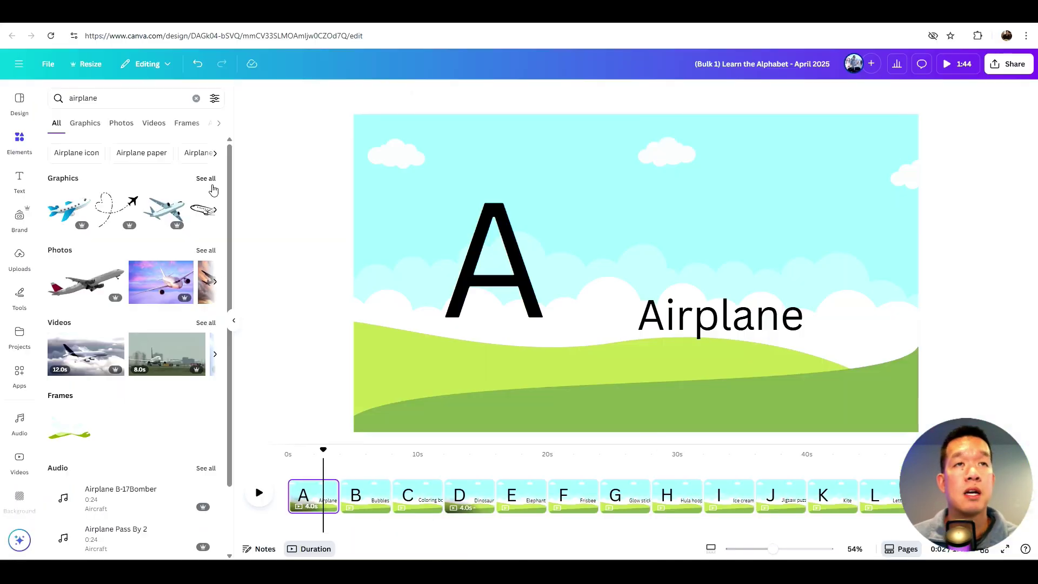
pyautogui.click(209, 179)
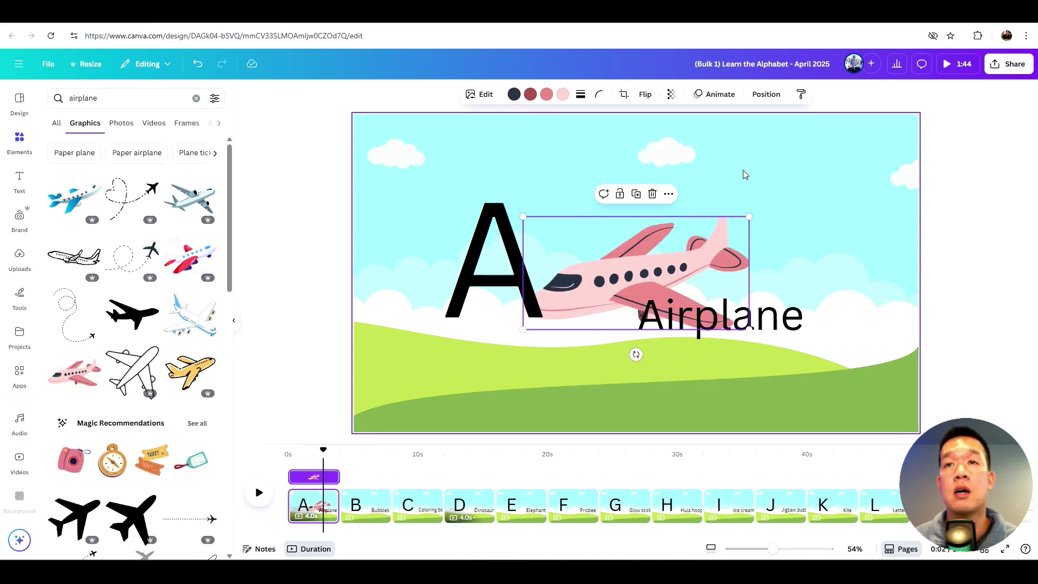
pyautogui.moveTo(676, 251); pyautogui.dragTo(761, 193)
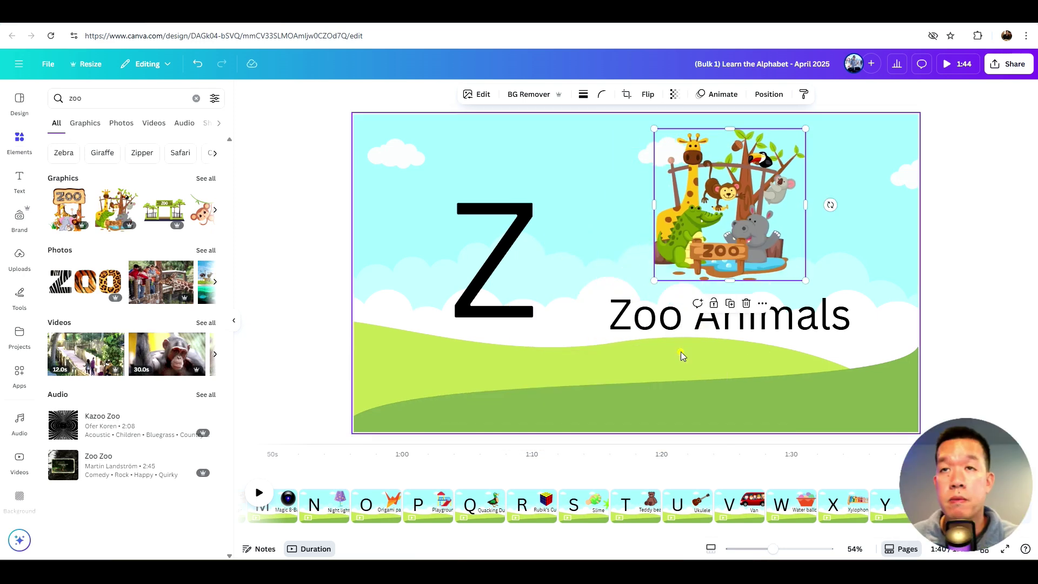
# - Deselect the zoo picture on page Z and move to the Yo-yo and Water balloon pages
pyautogui.click(680, 351)
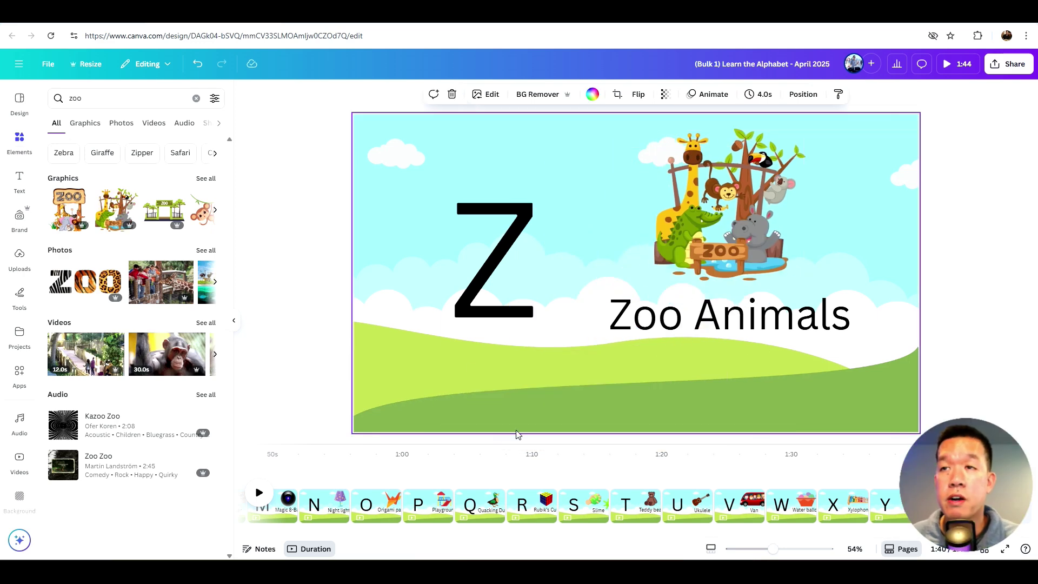
pyautogui.click(887, 496)
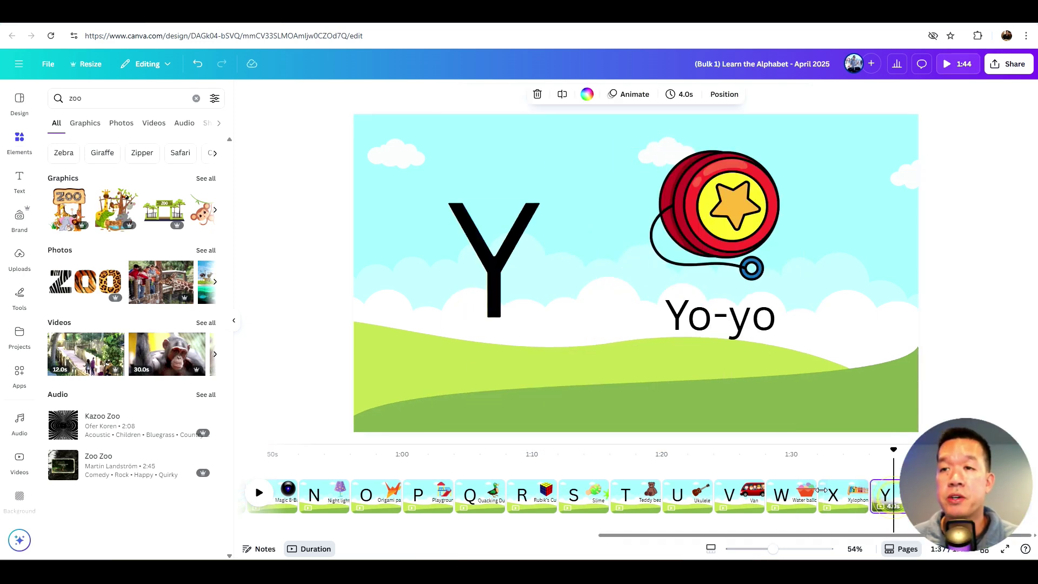
pyautogui.click(789, 495)
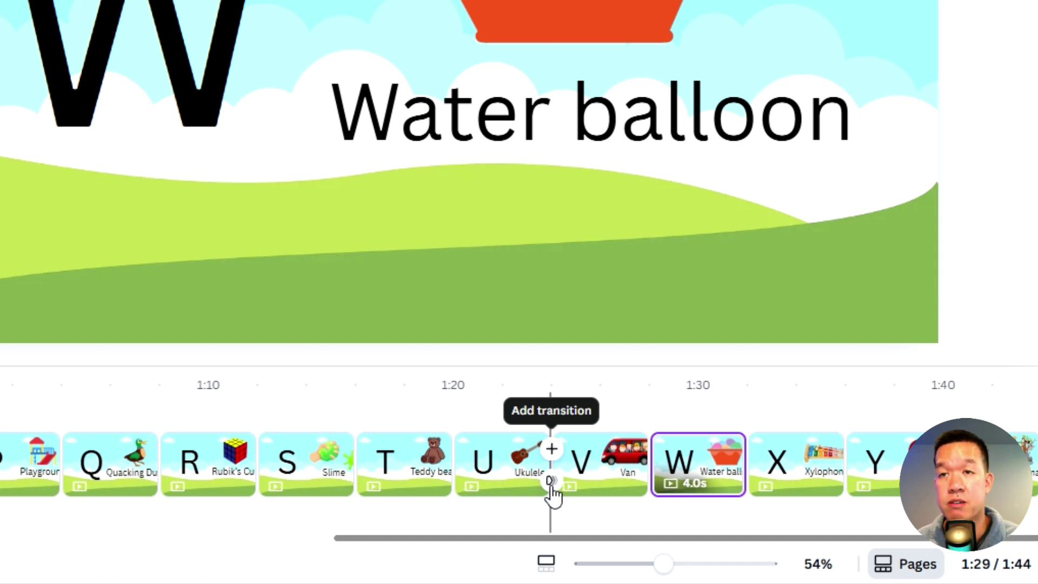
# - Add a Flow transition between pages U and V, apply it everywhere, and preview
pyautogui.click(552, 491)
pyautogui.click(551, 483)
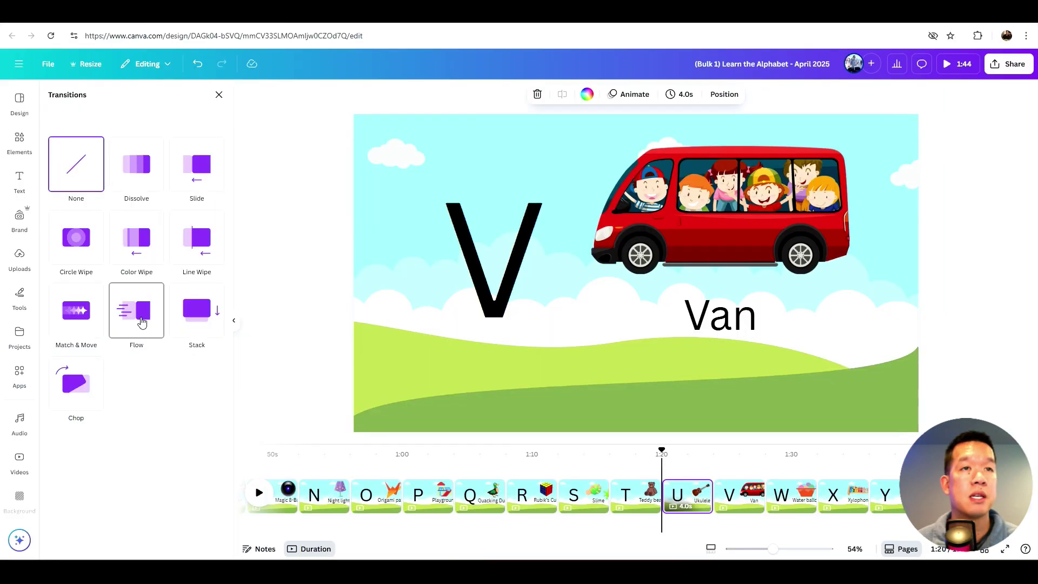
pyautogui.click(142, 322)
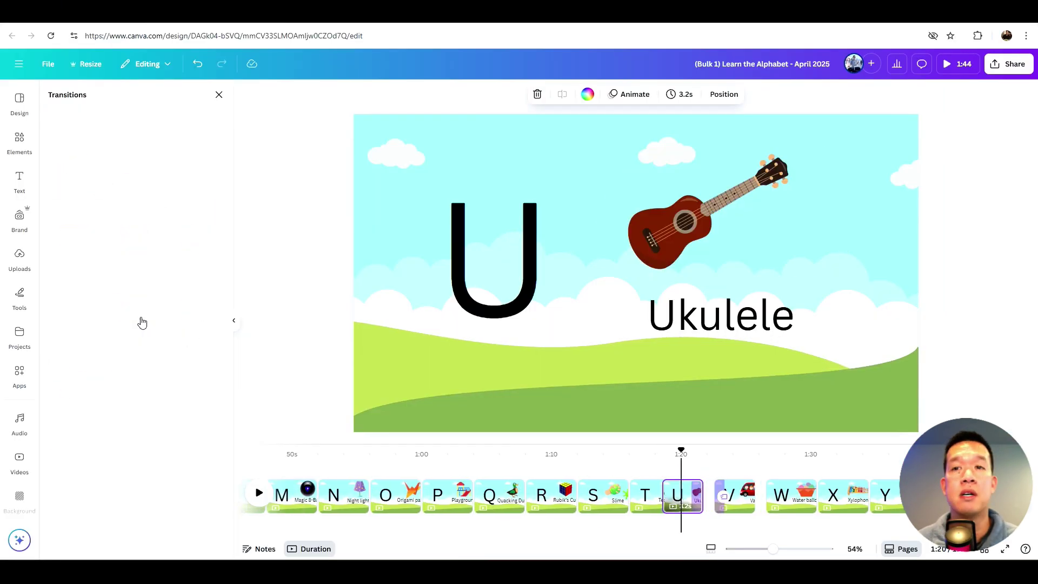
pyautogui.scroll(-1, 136, 462)
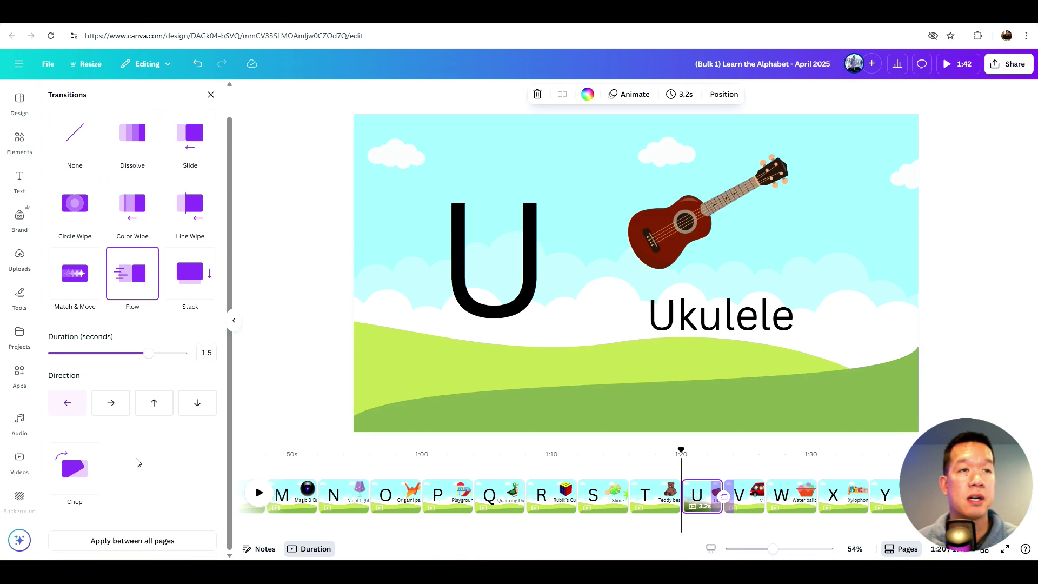
pyautogui.click(140, 540)
pyautogui.click(260, 493)
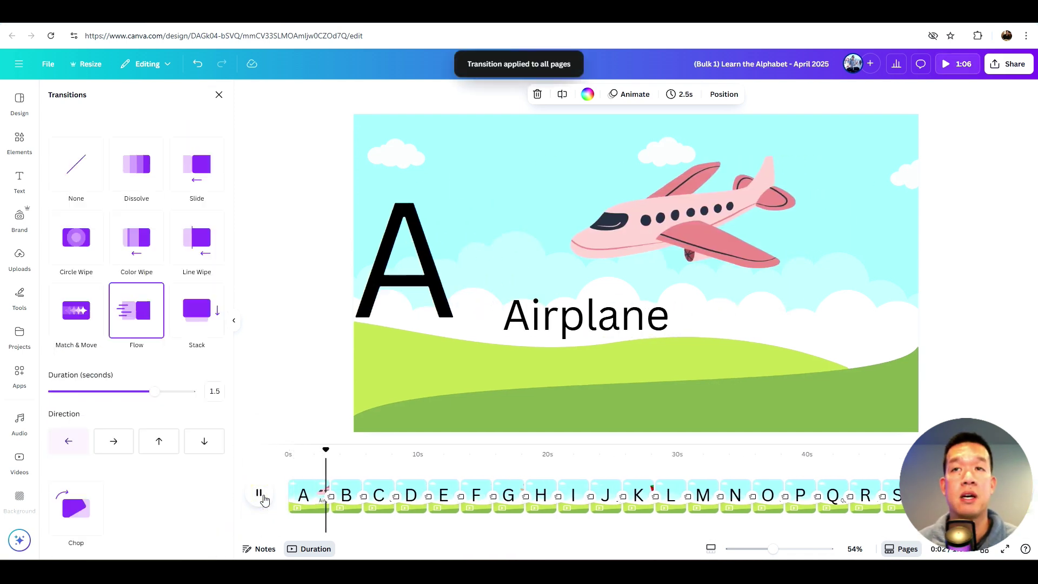
pyautogui.click(262, 496)
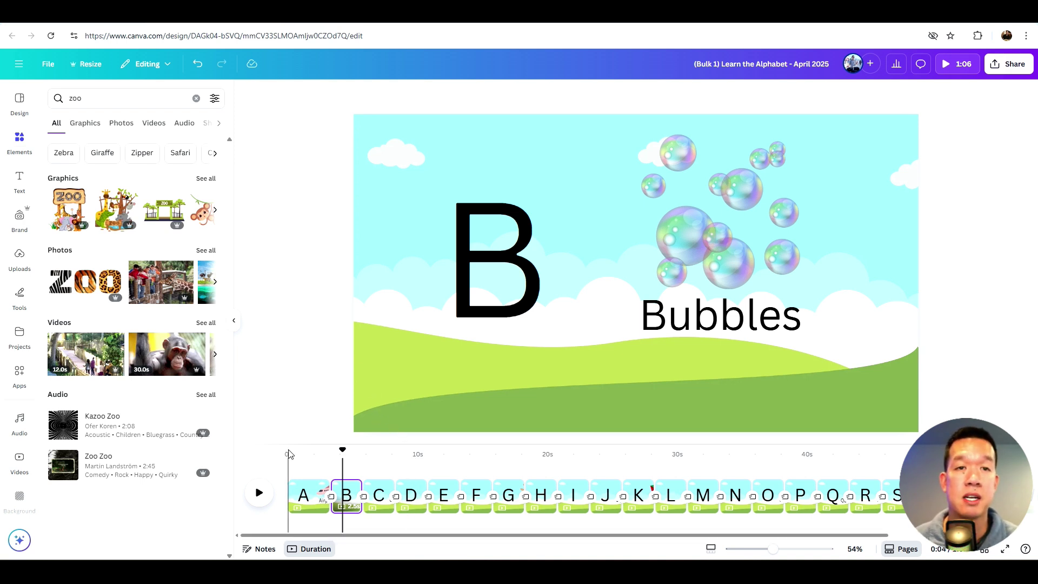
# - Insert a blank page and move page A after it so the new page comes first
pyautogui.click(308, 495)
pyautogui.rightClick(310, 496)
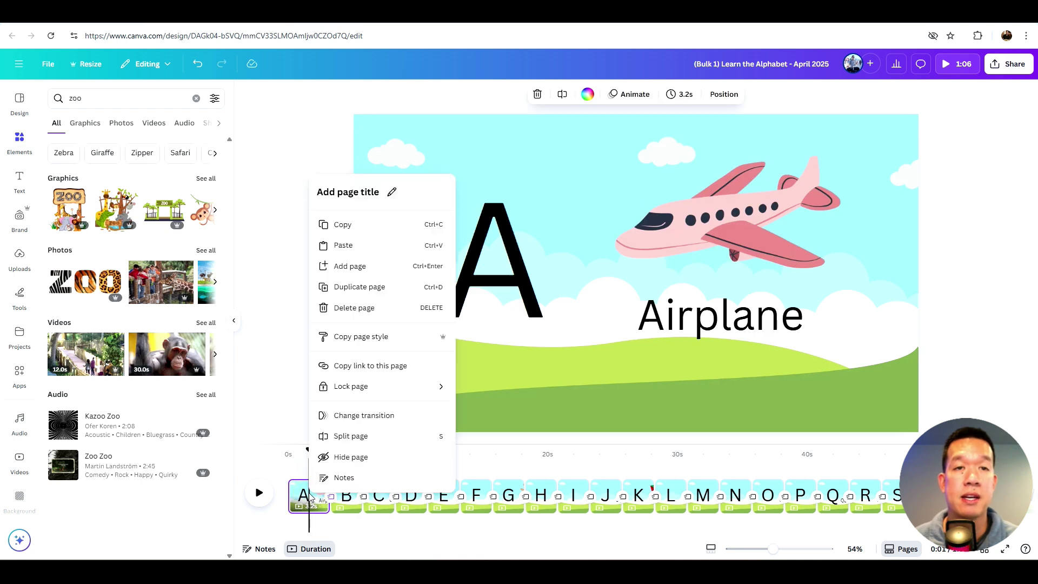
pyautogui.click(376, 267)
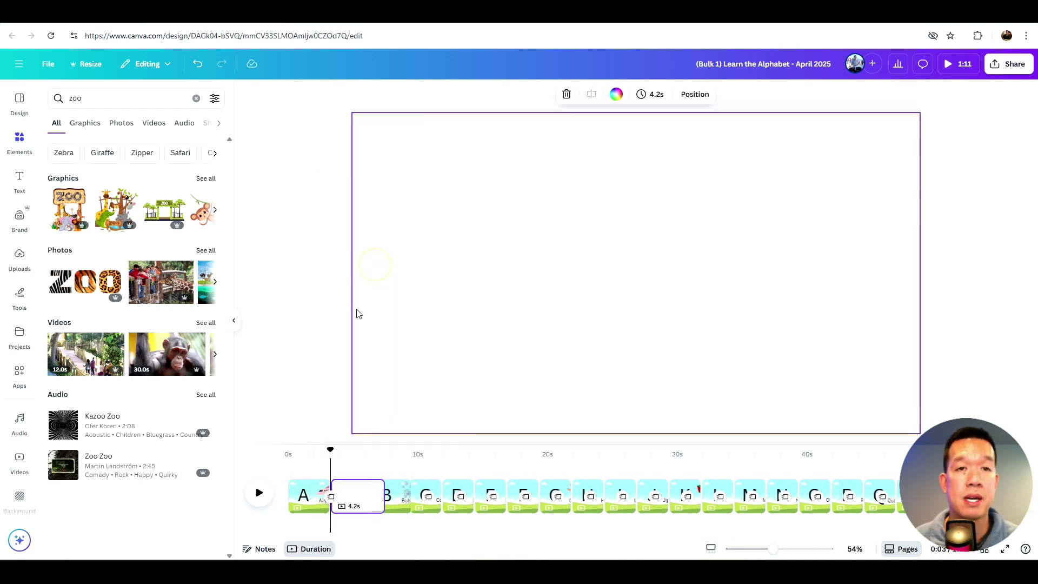
pyautogui.moveTo(308, 496); pyautogui.dragTo(375, 492)
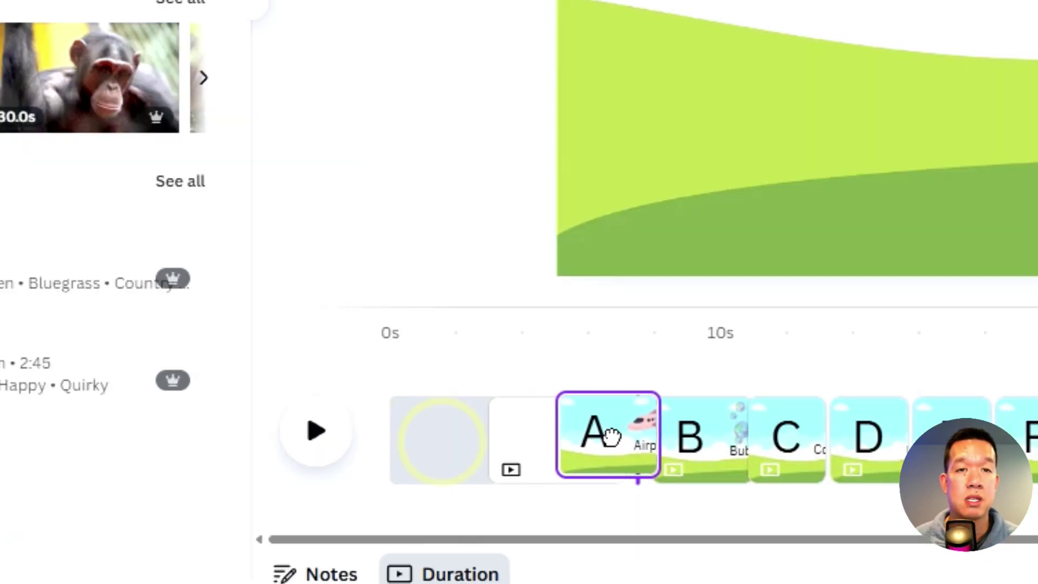
pyautogui.moveTo(611, 435); pyautogui.dragTo(617, 447)
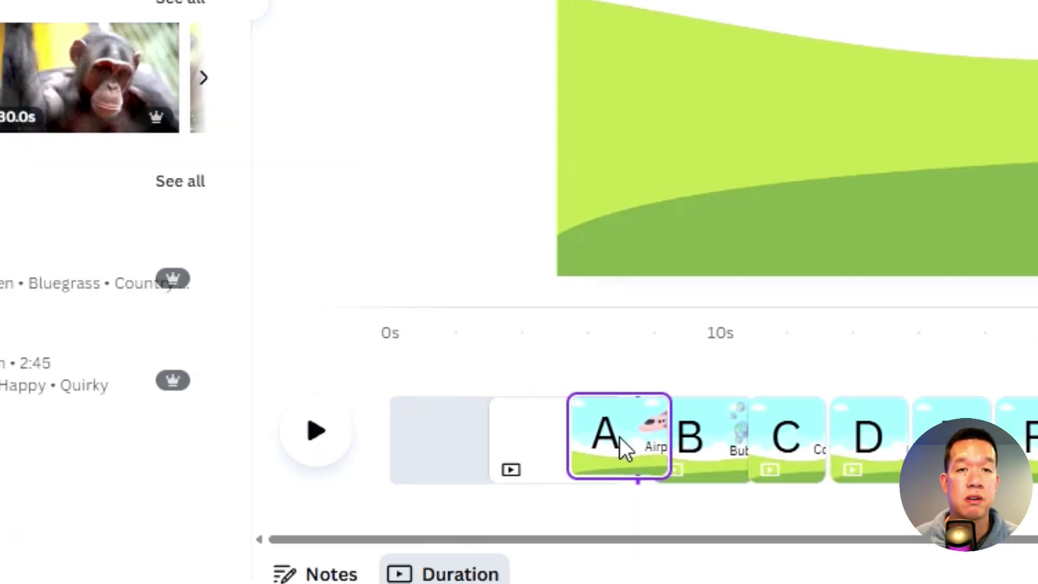
# - Search Elements for 'cartoon park' and set the sky-and-hills image as the new page's background
pyautogui.click(493, 442)
pyautogui.click(141, 94)
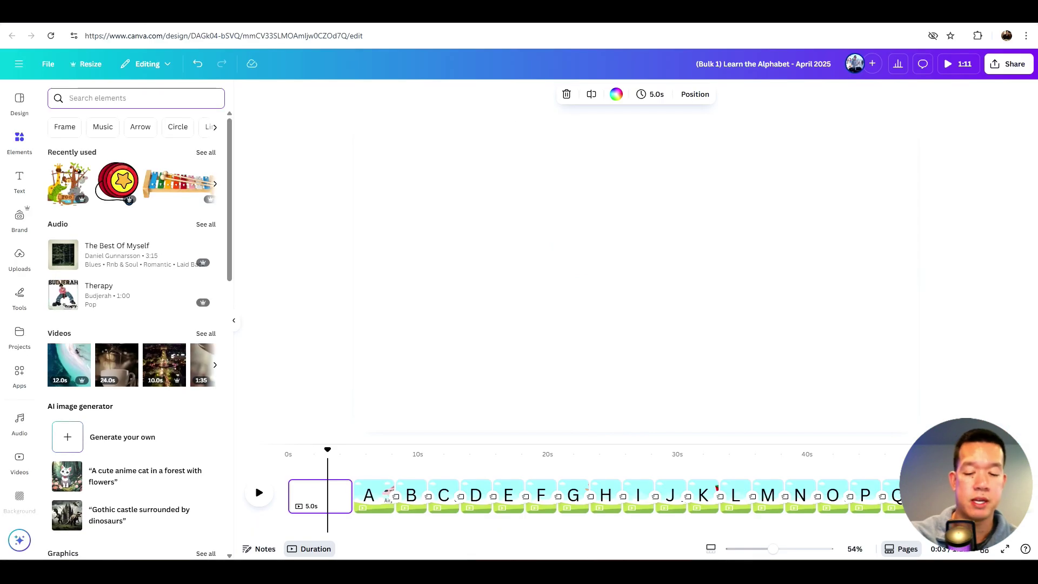
pyautogui.write('cartoon park')
pyautogui.press('Return')
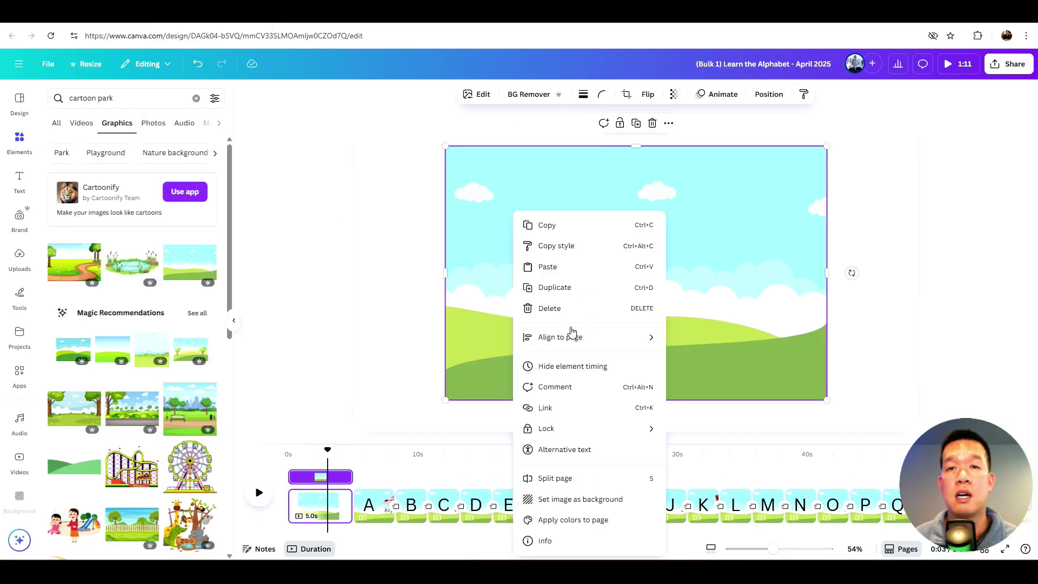
pyautogui.click(584, 499)
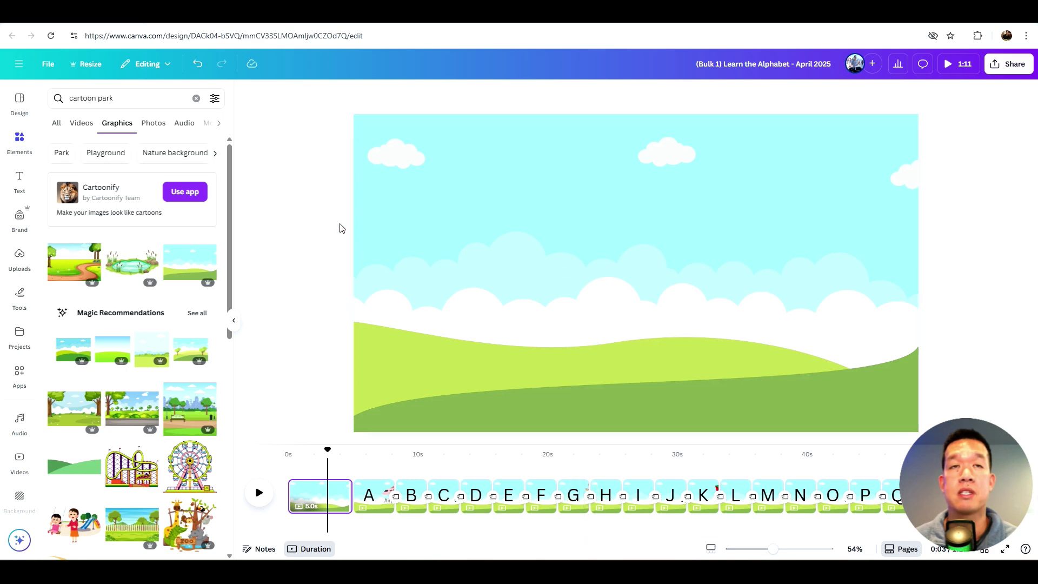
# - Add a glowing text style title 'Let's Learn the ALPHABET' and centre the title line on the page
pyautogui.click(20, 180)
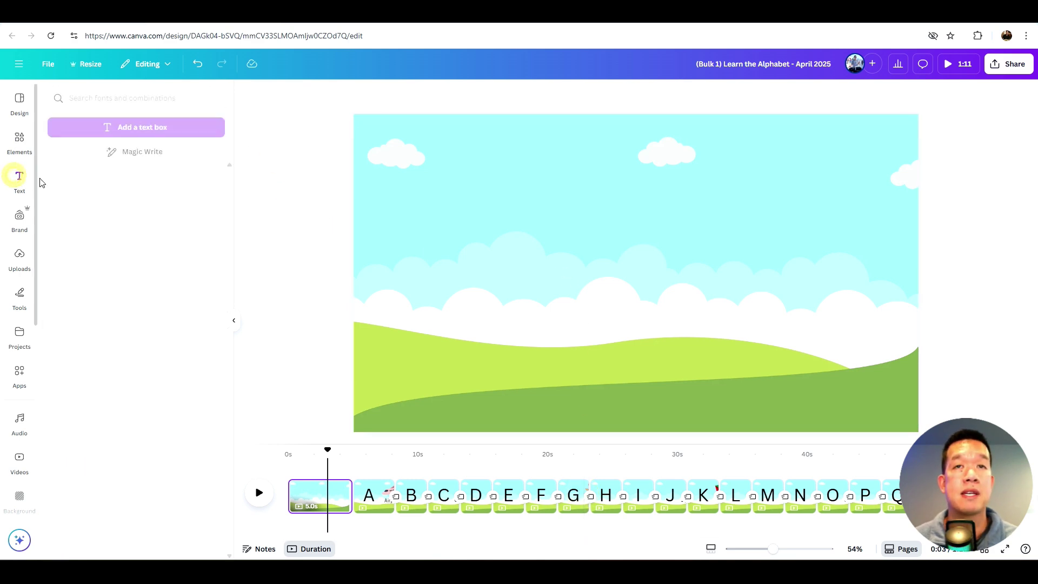
pyautogui.scroll(-4, 164, 336)
pyautogui.click(175, 345)
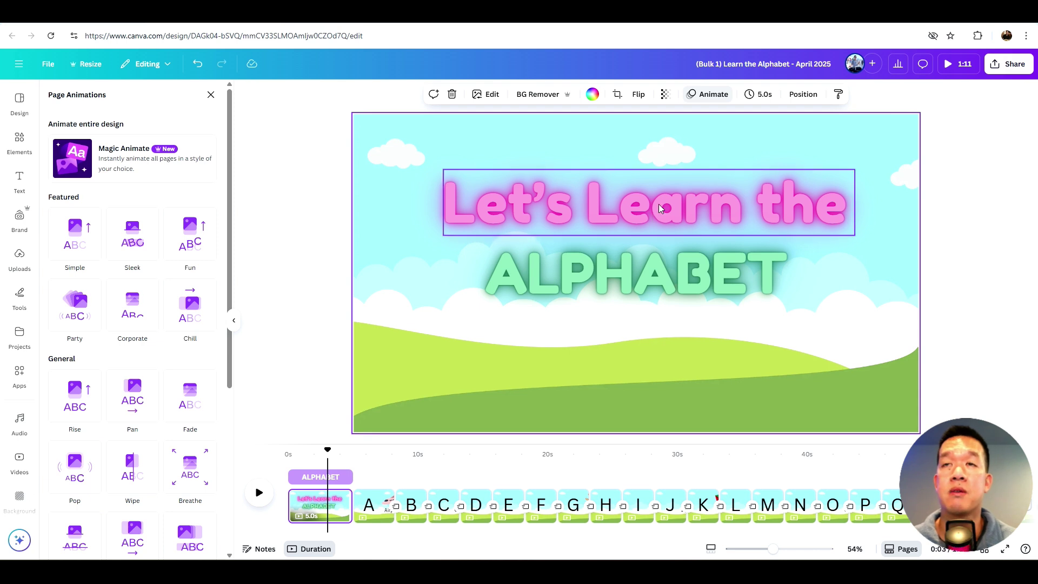
pyautogui.click(659, 207)
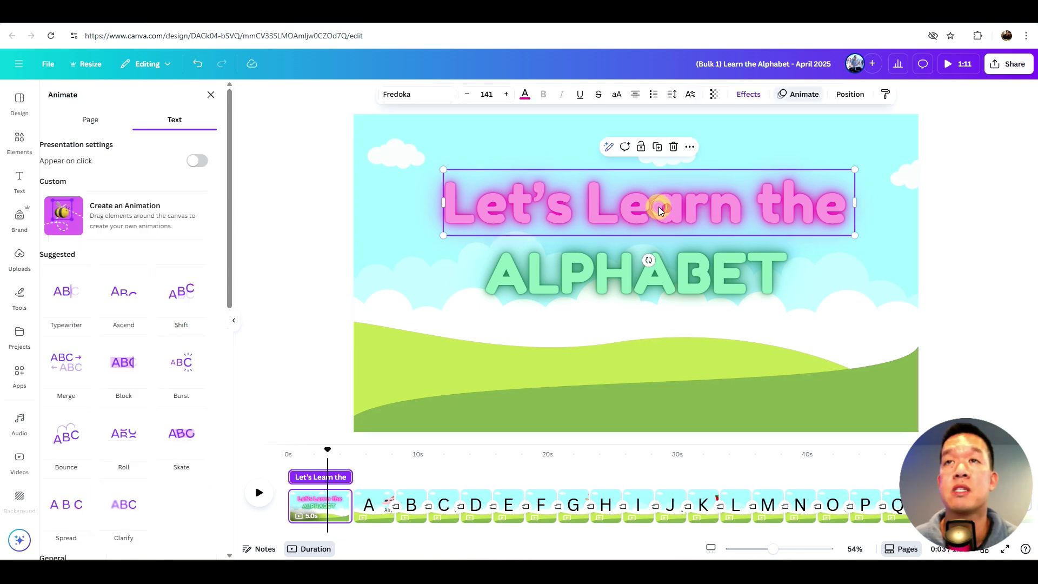
pyautogui.click(852, 95)
pyautogui.click(194, 253)
# - Animate the 'Let's Learn the' line with Shift and ALPHABET with Bounce
pyautogui.click(553, 257)
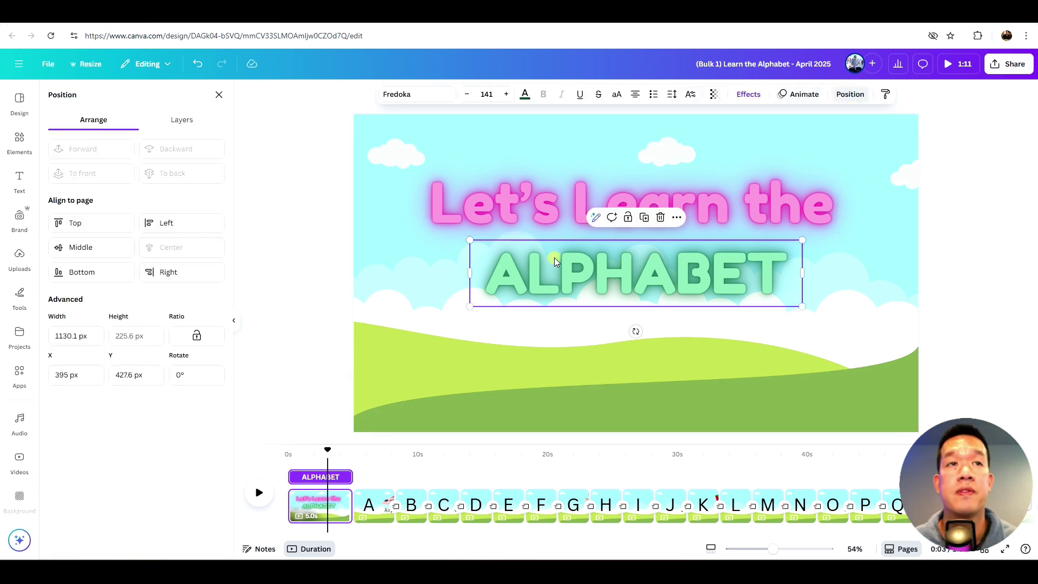
pyautogui.click(660, 192)
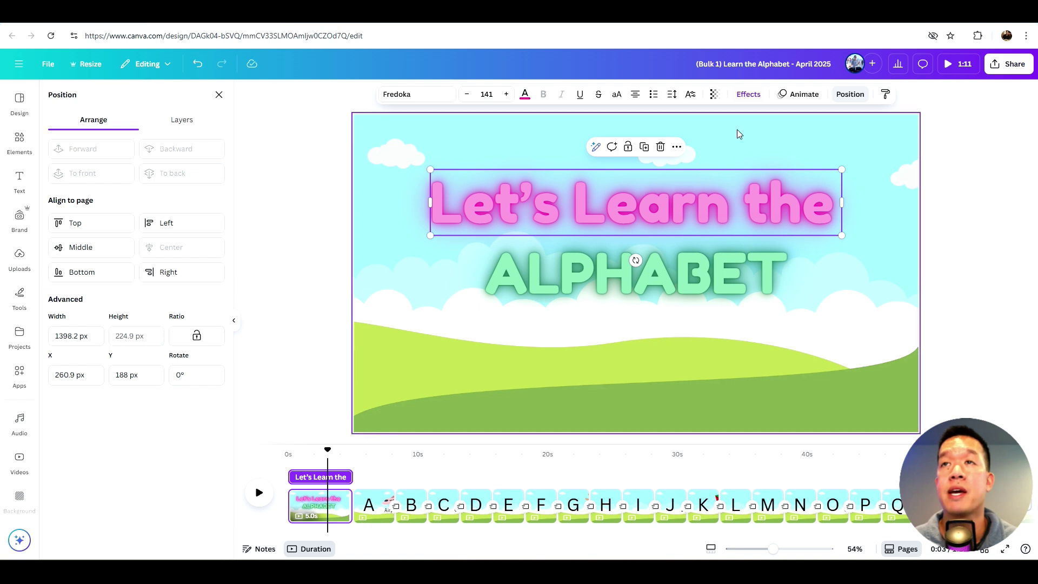
pyautogui.click(798, 96)
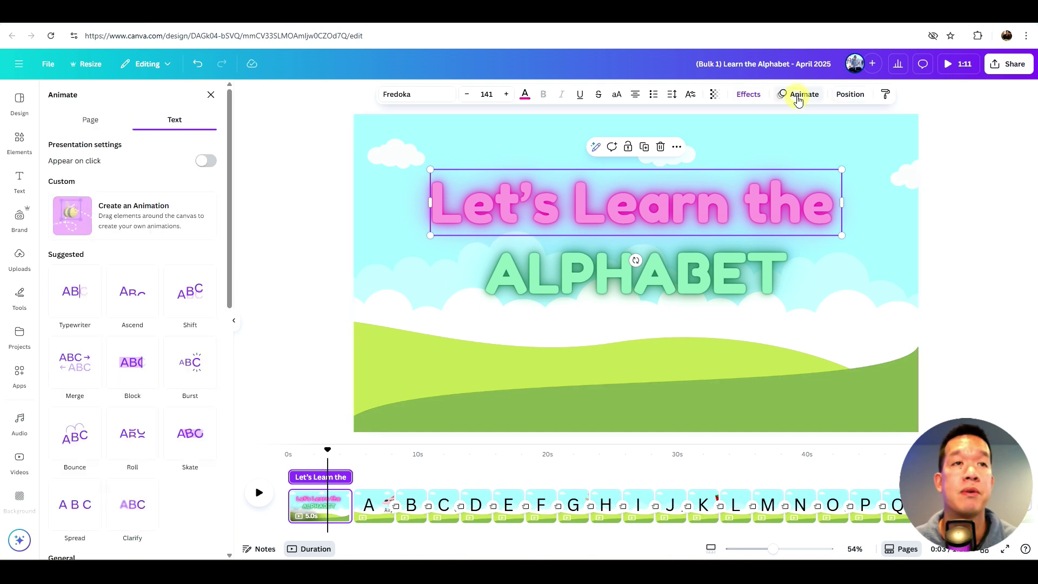
pyautogui.click(199, 297)
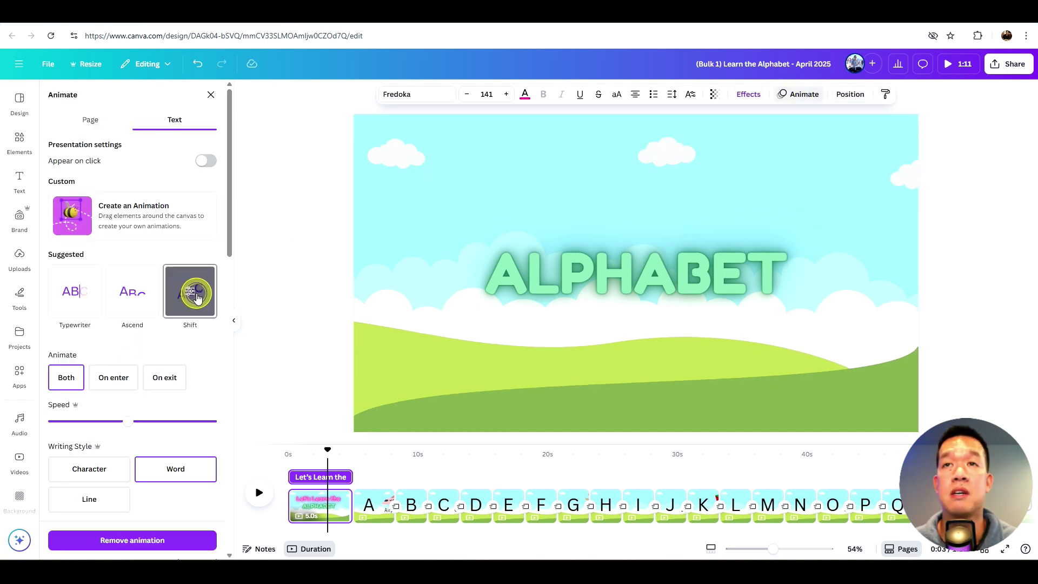
pyautogui.click(543, 268)
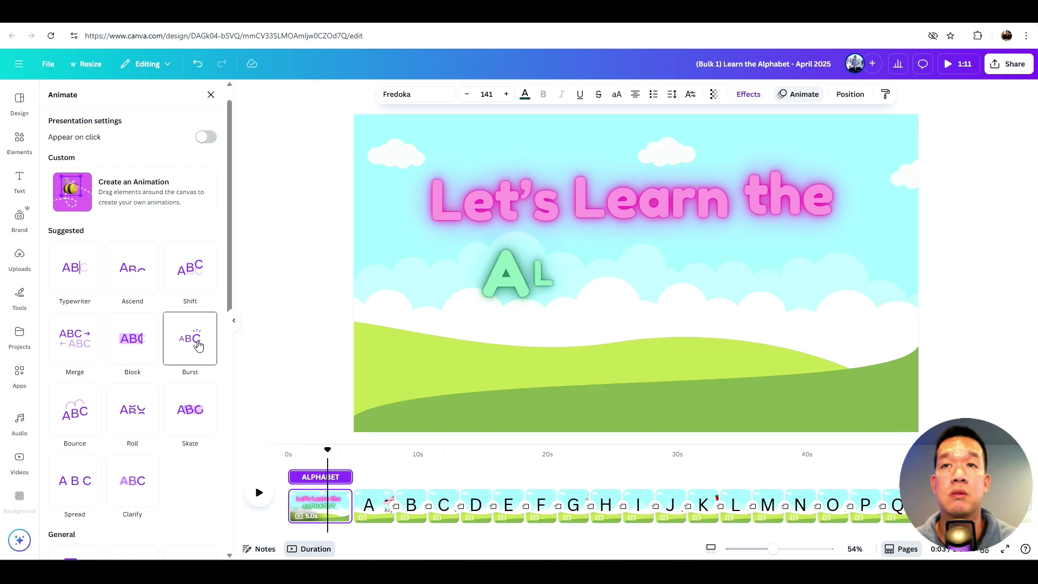
pyautogui.click(75, 413)
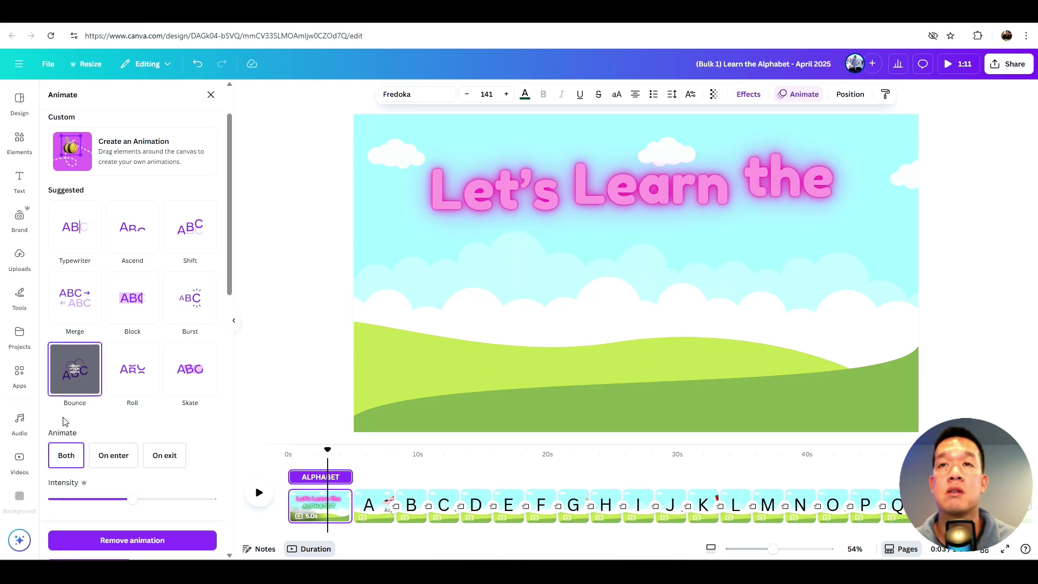
# - Trim the opening title page from 5.0s to 3.5s on the timeline
pyautogui.click(316, 220)
pyautogui.click(354, 506)
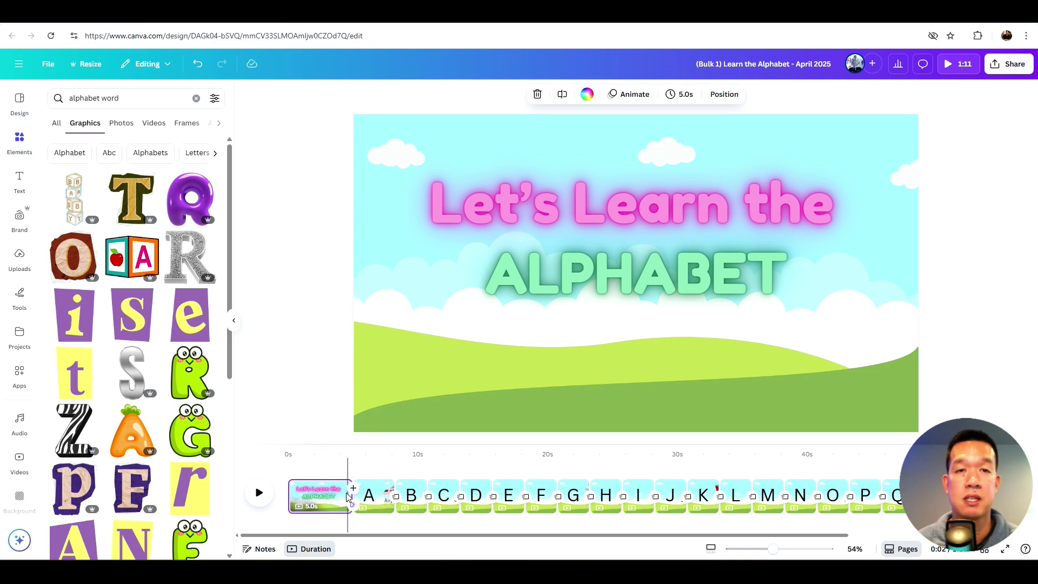
pyautogui.moveTo(348, 496); pyautogui.dragTo(325, 492)
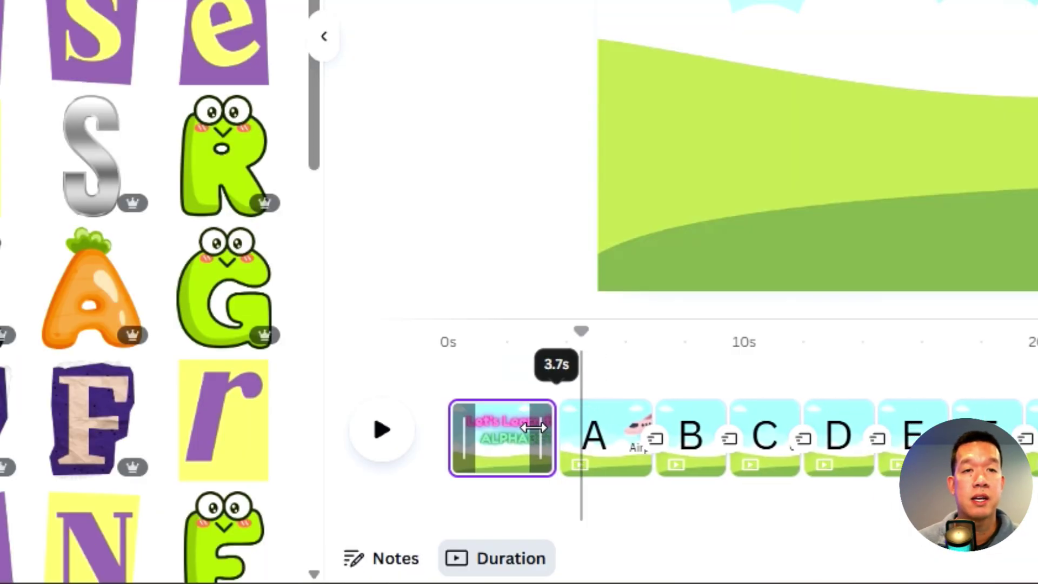
pyautogui.moveTo(534, 427); pyautogui.dragTo(528, 427)
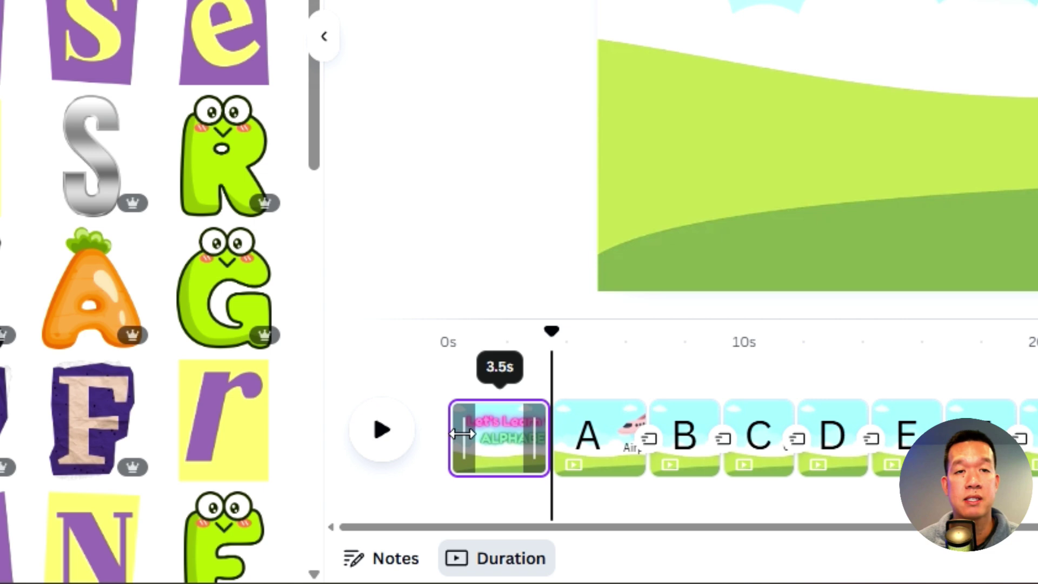
# - Generate a Lisa AI voiceover saying 'Let's Learn the Alphabet!' for the title page
pyautogui.click(359, 432)
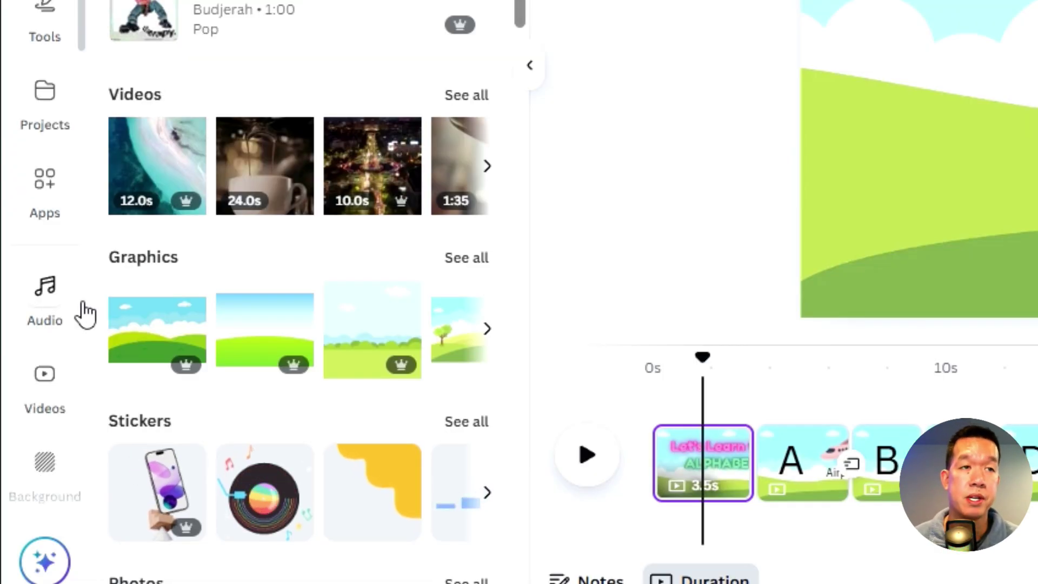
pyautogui.click(52, 298)
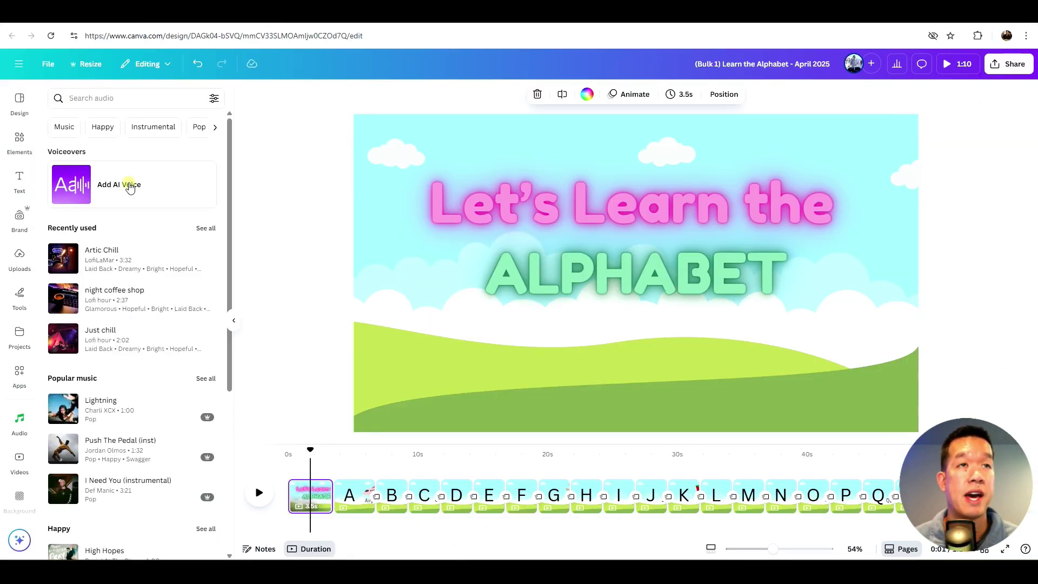
pyautogui.click(129, 186)
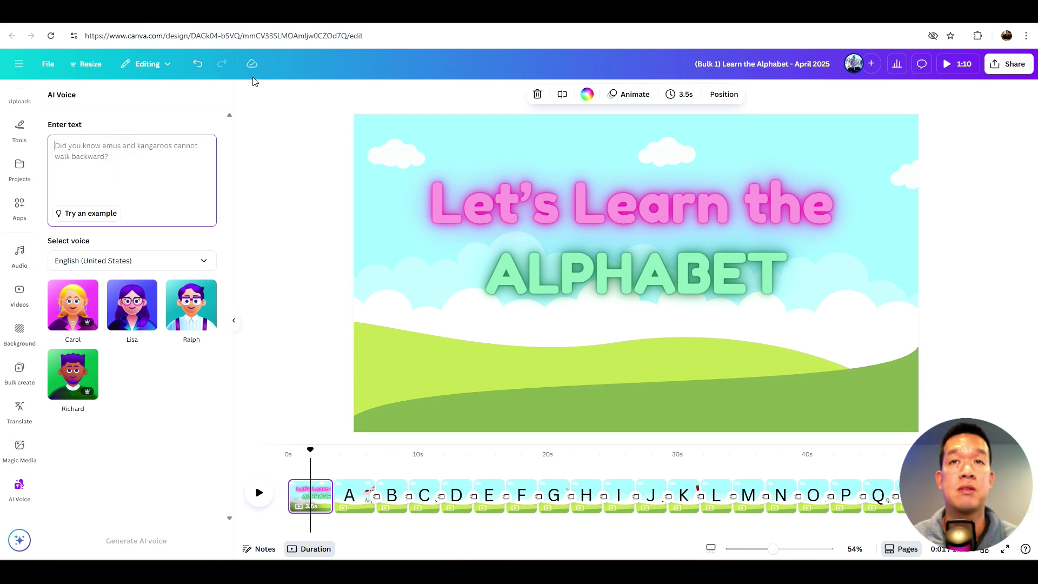
pyautogui.write('Le')
pyautogui.press('BackSpace')
pyautogui.write("Let's Learn the Alphabet!")
pyautogui.moveTo(95, 291)
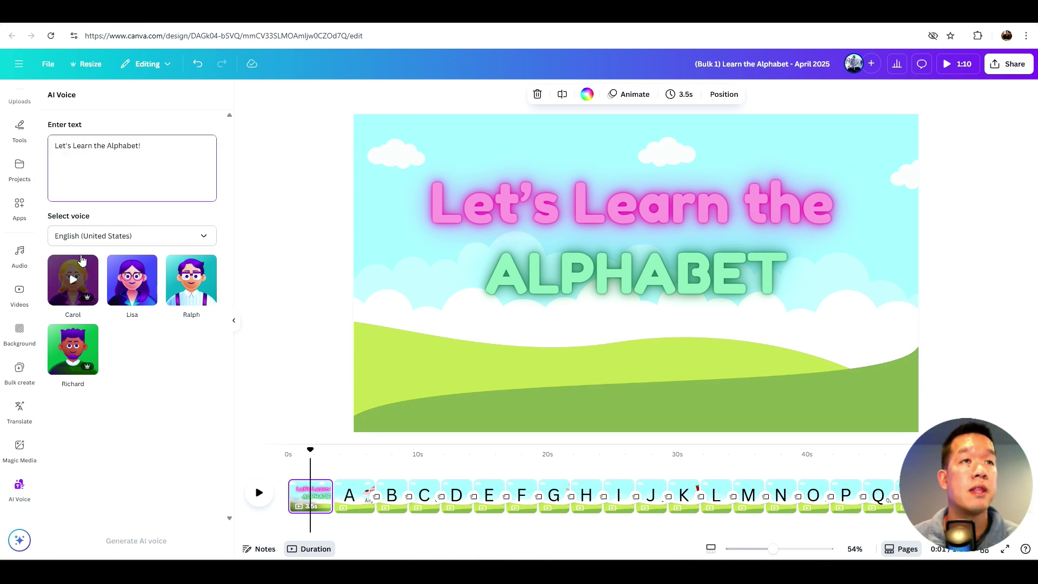
pyautogui.click(75, 287)
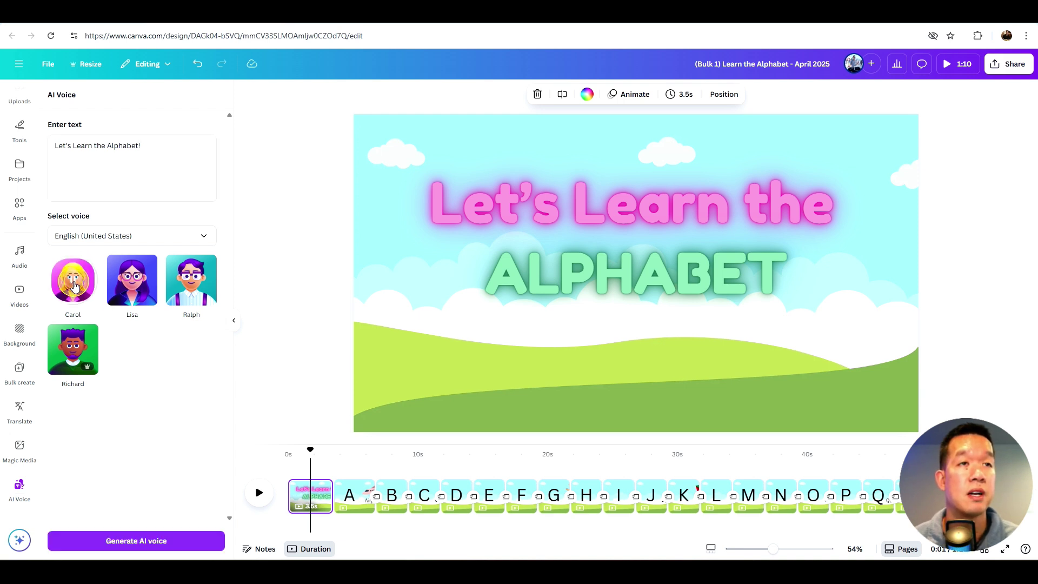
pyautogui.click(144, 297)
pyautogui.click(123, 542)
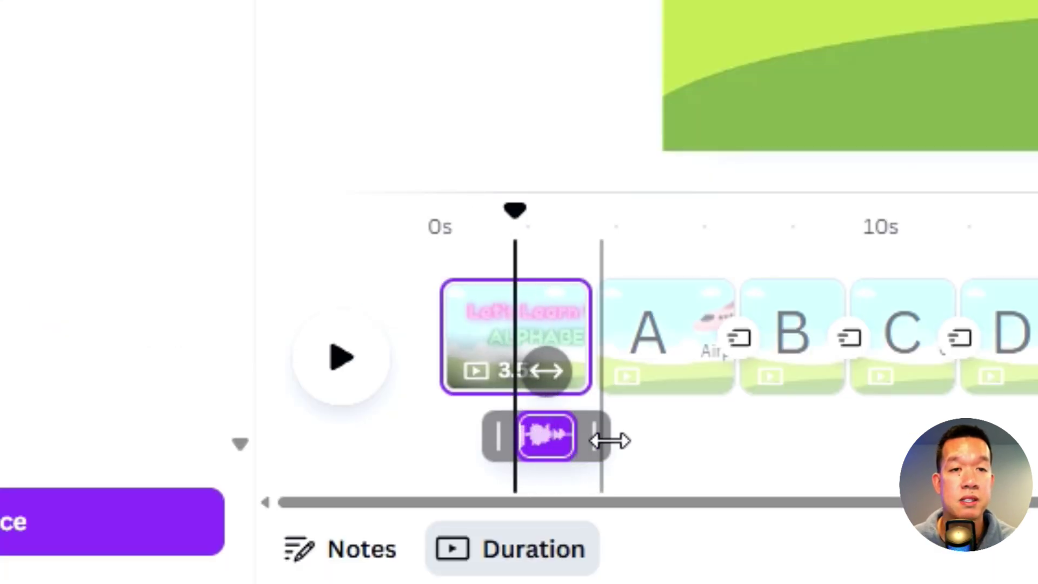
# - Move the title voiceover clip to start at about 0.5s, then switch to the Excel list
pyautogui.click(638, 451)
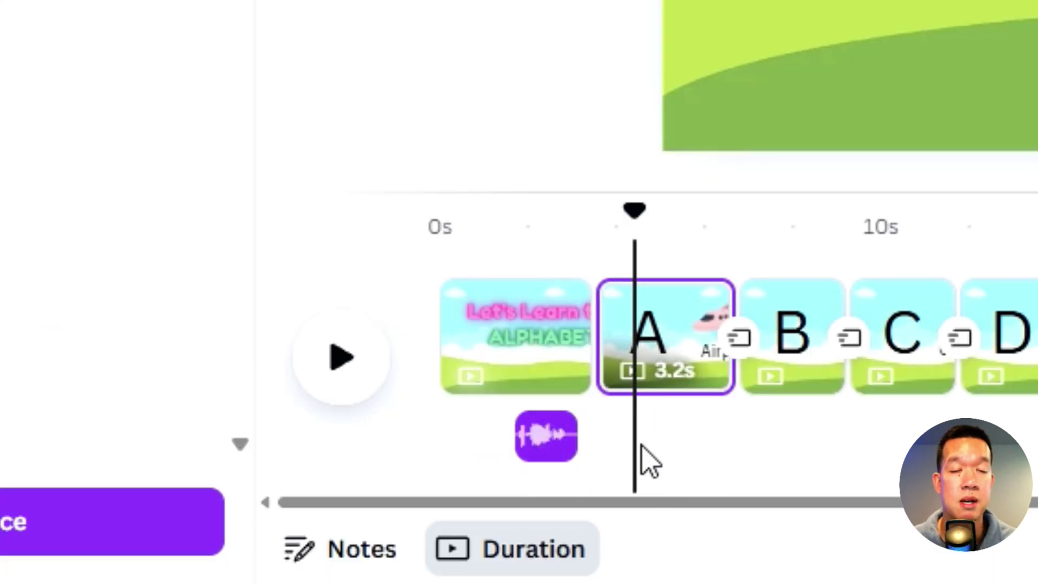
pyautogui.click(641, 442)
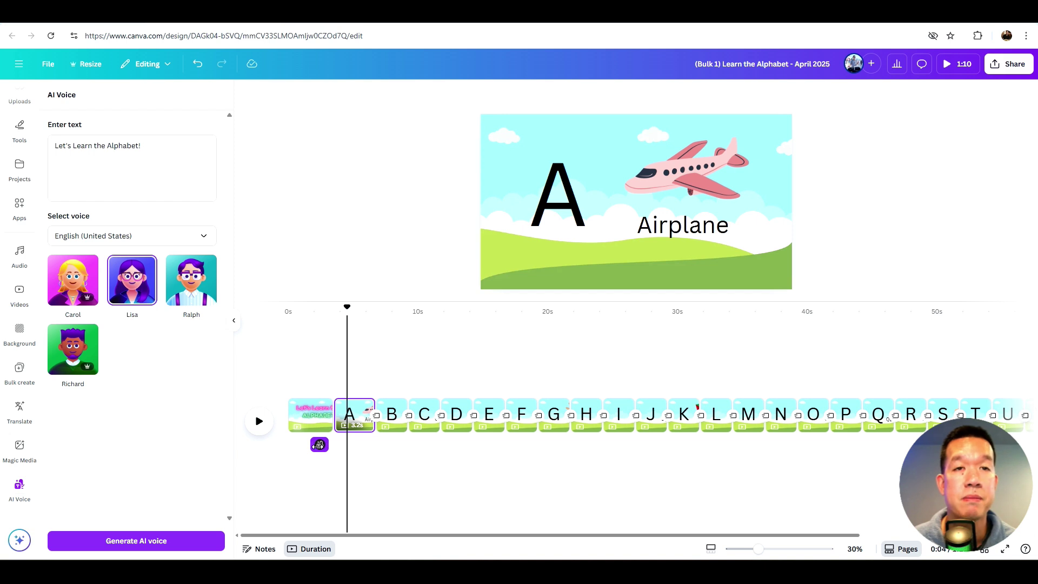
pyautogui.click(320, 444)
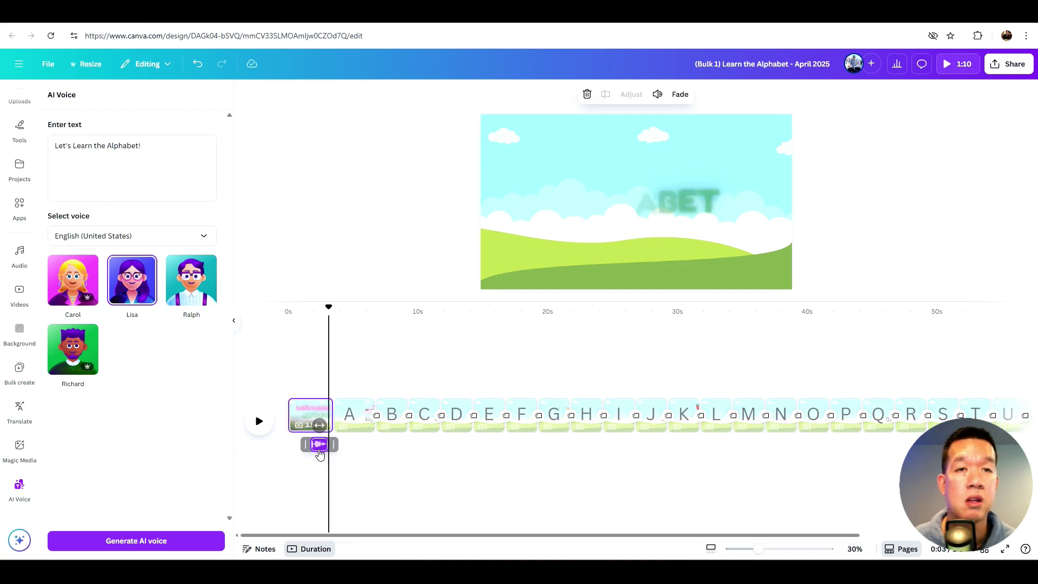
pyautogui.moveTo(313, 445); pyautogui.dragTo(303, 445)
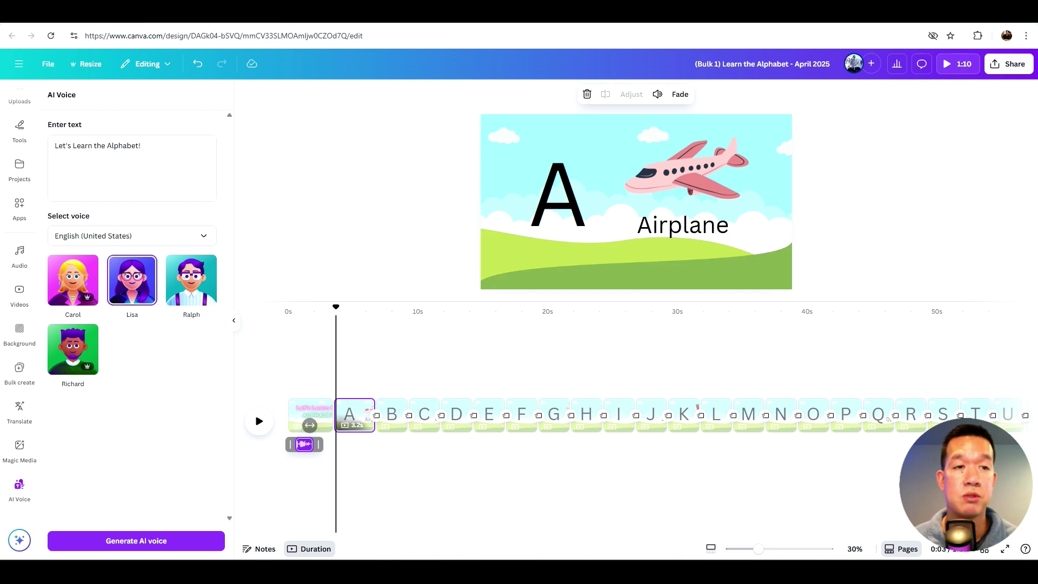
pyautogui.hotkey('alt', 'Tab')
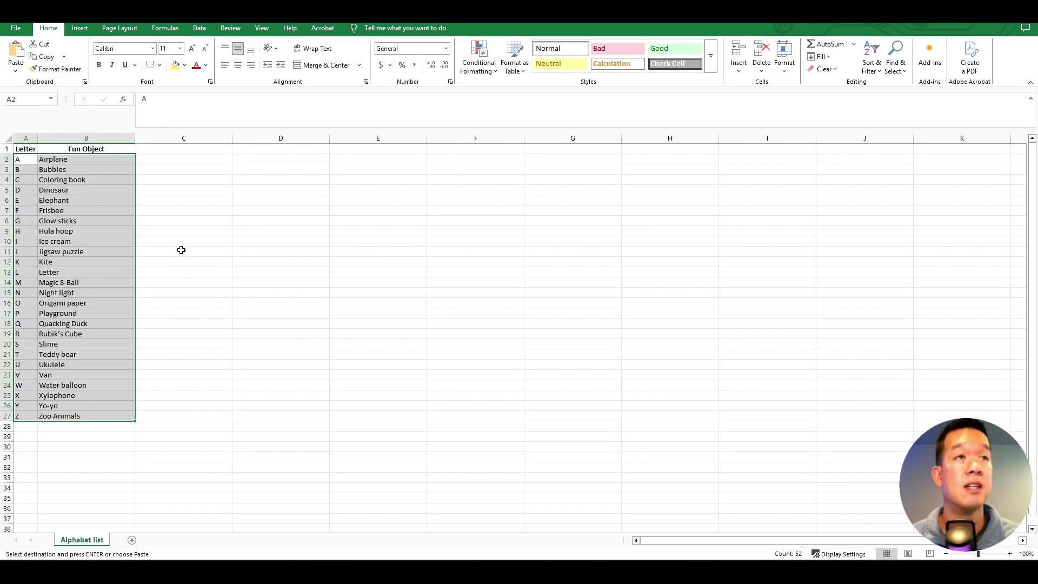
# - Paste the A–Z word list into AI Voice and generate a Lisa voiceover of it
pyautogui.hotkey('alt', 'Tab')
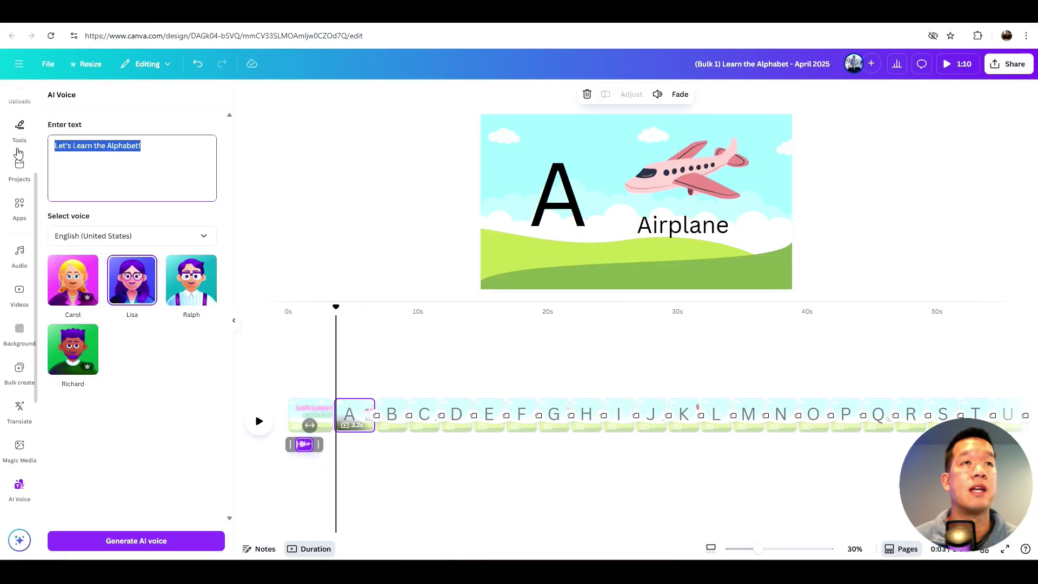
pyautogui.write('A\tAirplane B\tBubbles C\tColoring book D\tDinosaur E\tElephant F\tFrisbee G\tGlow sticks H\tHula hoop I\tIce cream J\tJigsaw puzzle K\tKite L\tLetter M\tMagic 8-Ball N\tNight light O\tOrigami paper P\tPlayground Q\tQuacking Duck R\tRubik’s Cube S\tSlime T\tTeddy bear U\tUkulele V\tVan W\tWater balloon X\tXylophone Y\tYo-yo Z\tZoo Animals')
pyautogui.scroll(5, 156, 183)
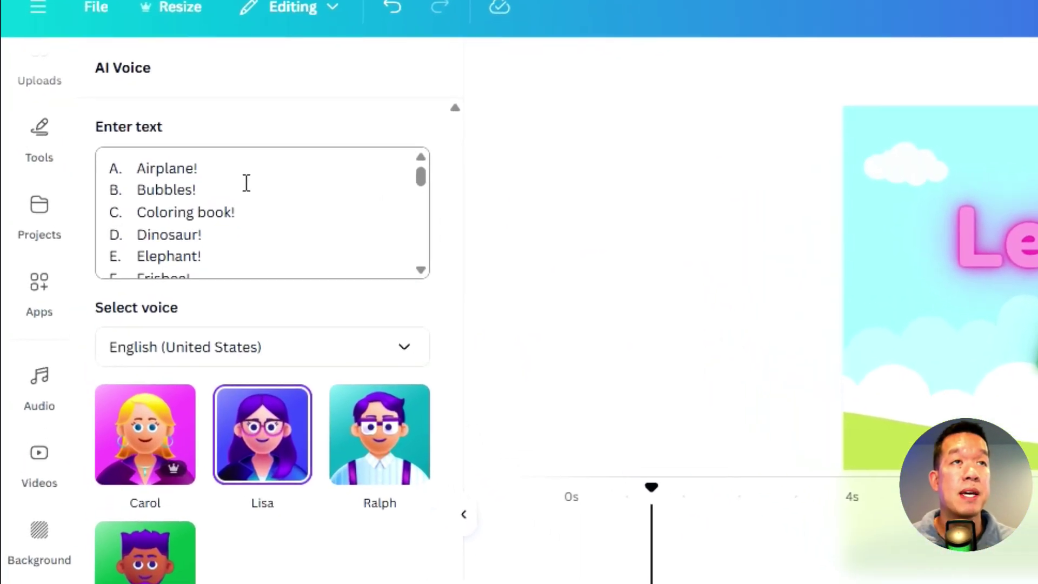
pyautogui.scroll(-10, 327, 249)
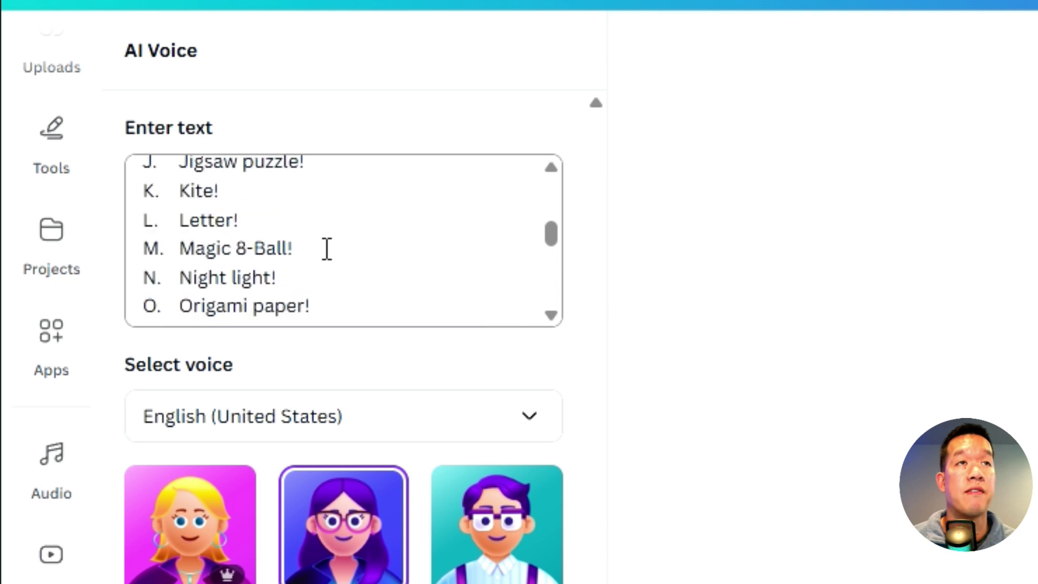
pyautogui.scroll(8, 324, 253)
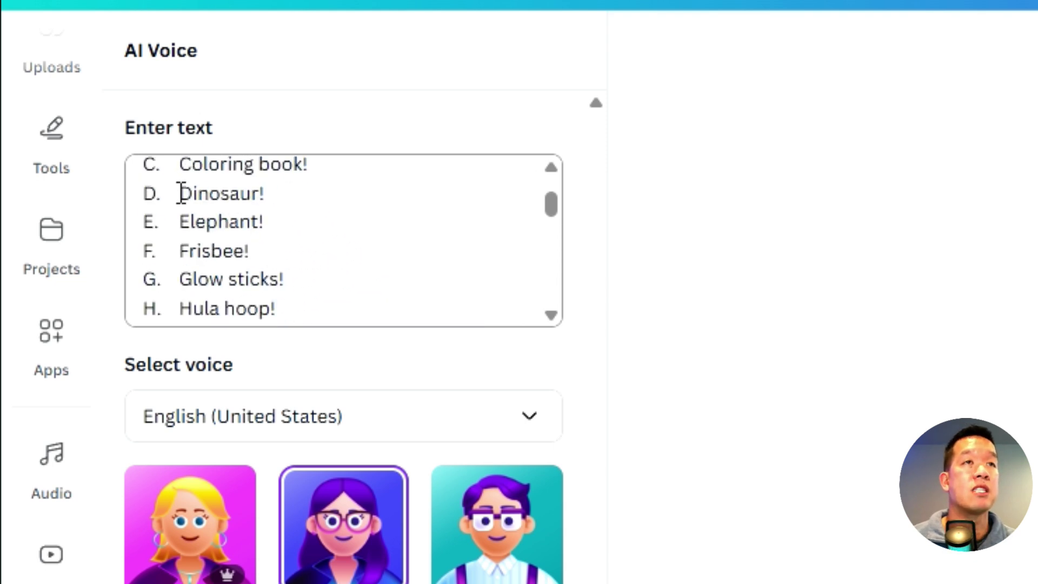
pyautogui.scroll(2, 182, 193)
pyautogui.click(165, 179)
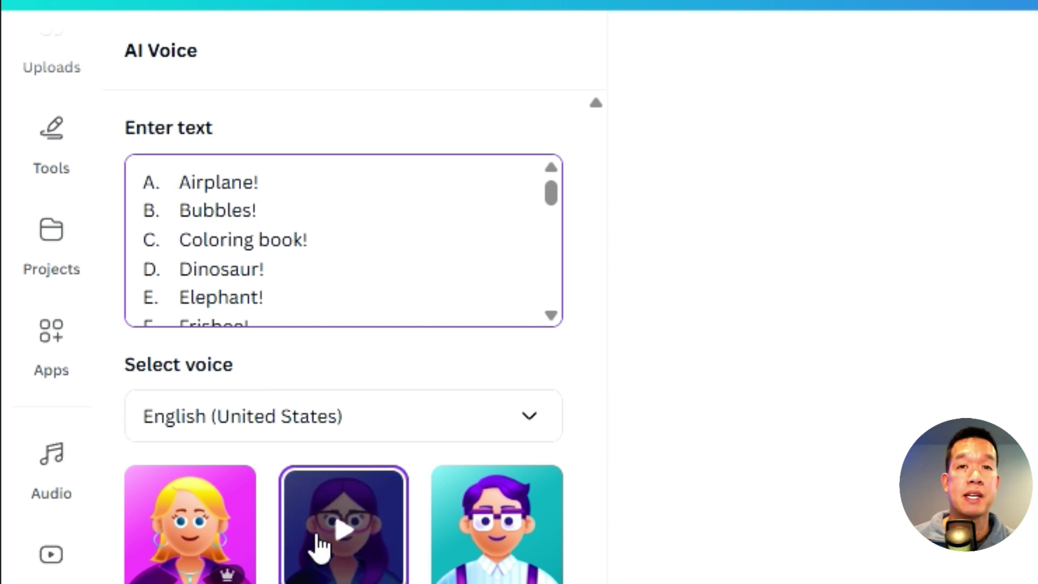
pyautogui.moveTo(497, 529)
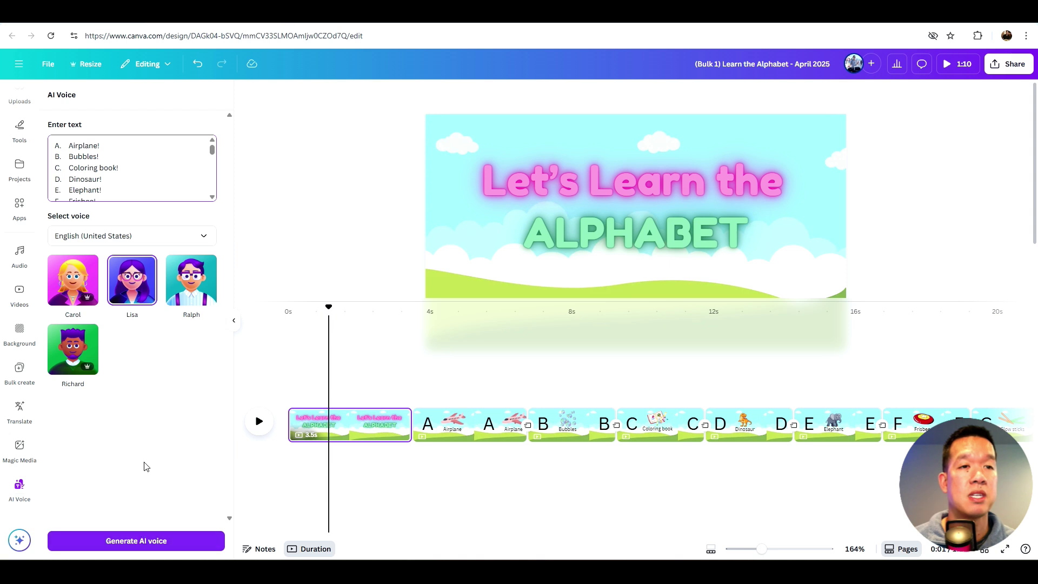
pyautogui.moveTo(150, 323)
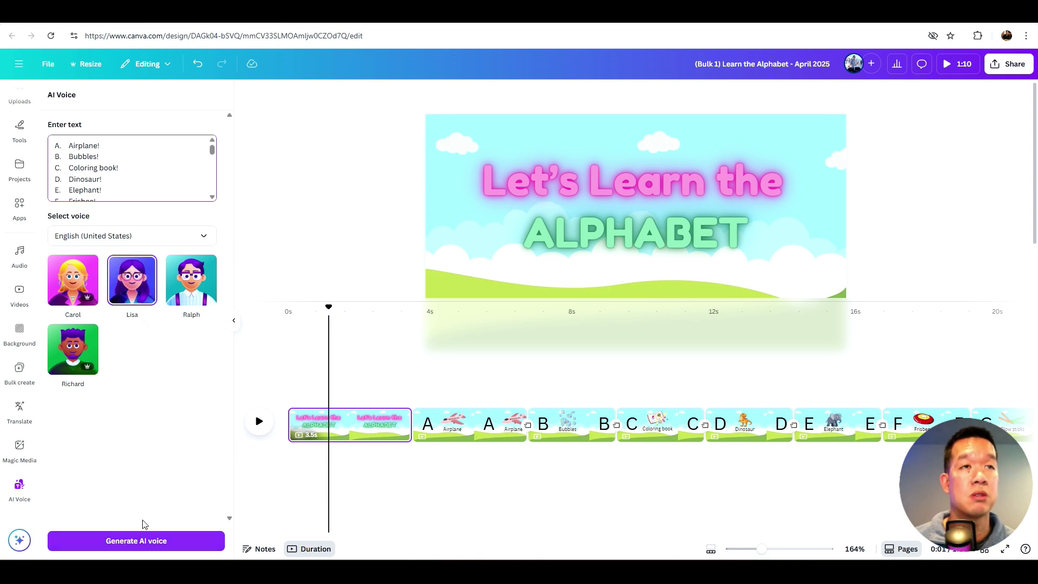
pyautogui.click(139, 541)
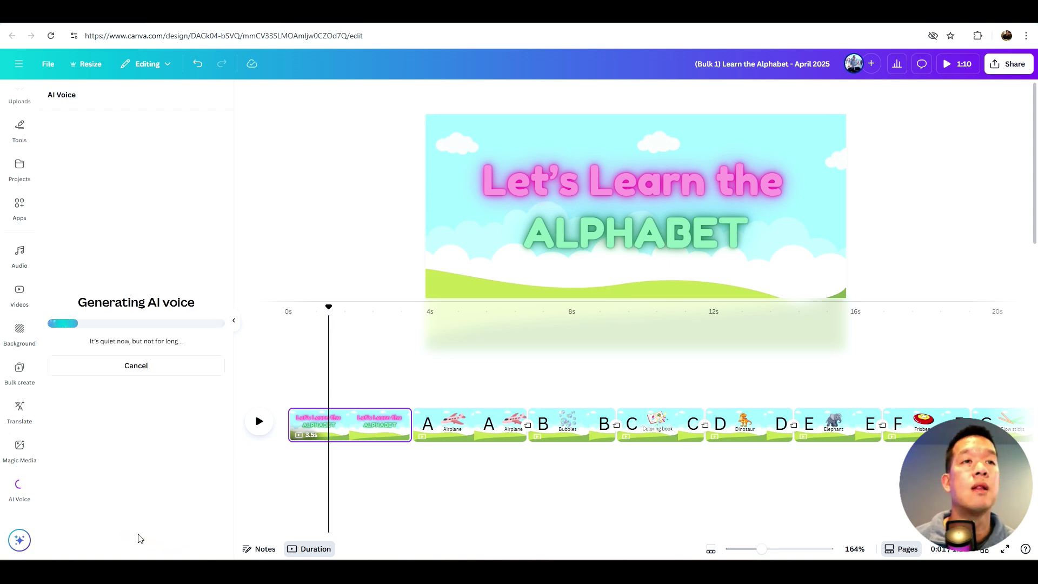
# - Preview the narration and drag its track to start at 3.5s, right after the title page
pyautogui.click(259, 421)
pyautogui.click(259, 426)
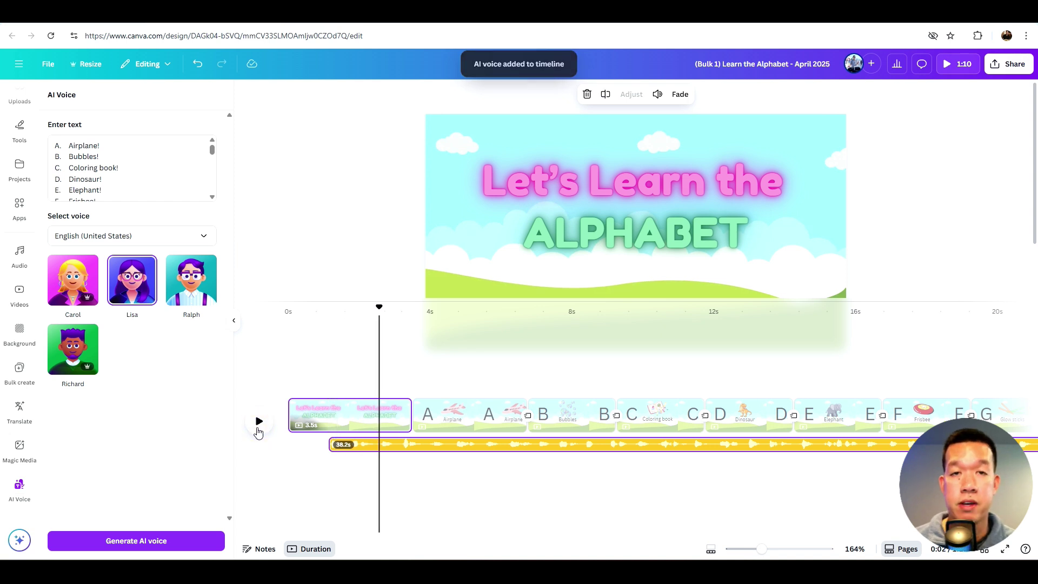
pyautogui.moveTo(399, 443); pyautogui.dragTo(478, 439)
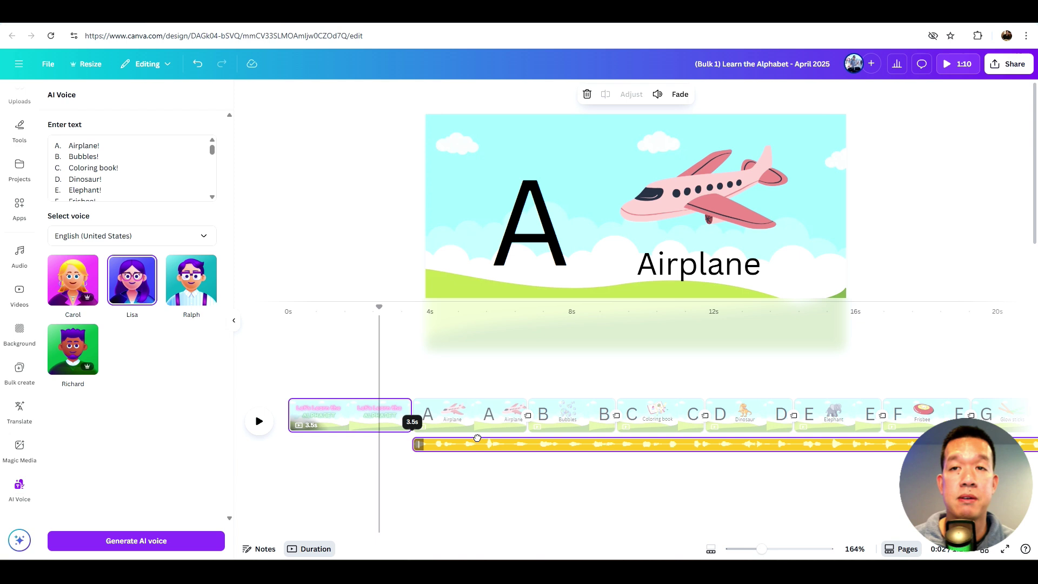
# - Drag the remaining voiceover clip under its letter page and play from page B to check timing
pyautogui.click(457, 417)
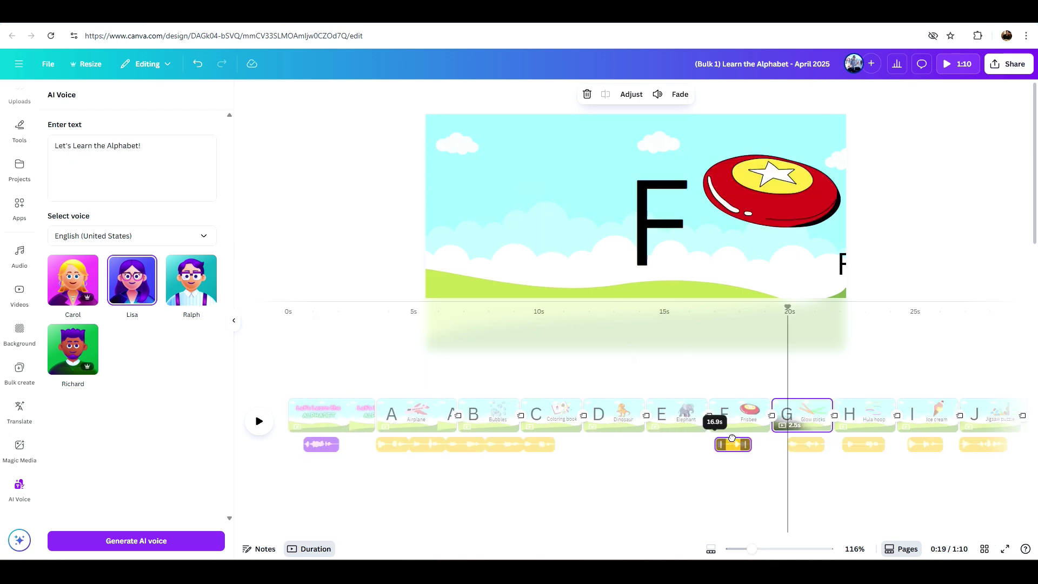
pyautogui.moveTo(725, 436); pyautogui.dragTo(552, 436)
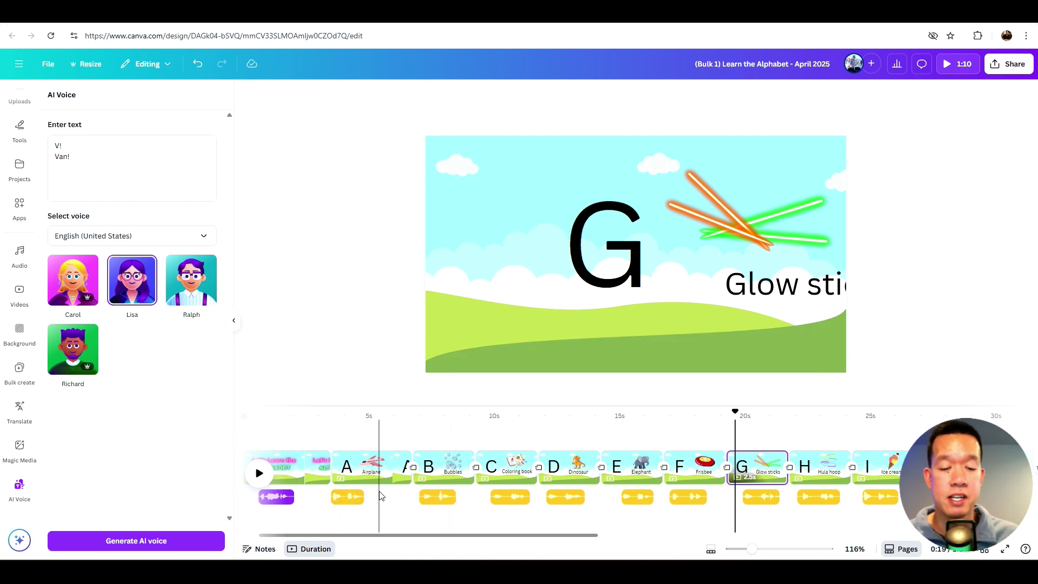
pyautogui.click(437, 497)
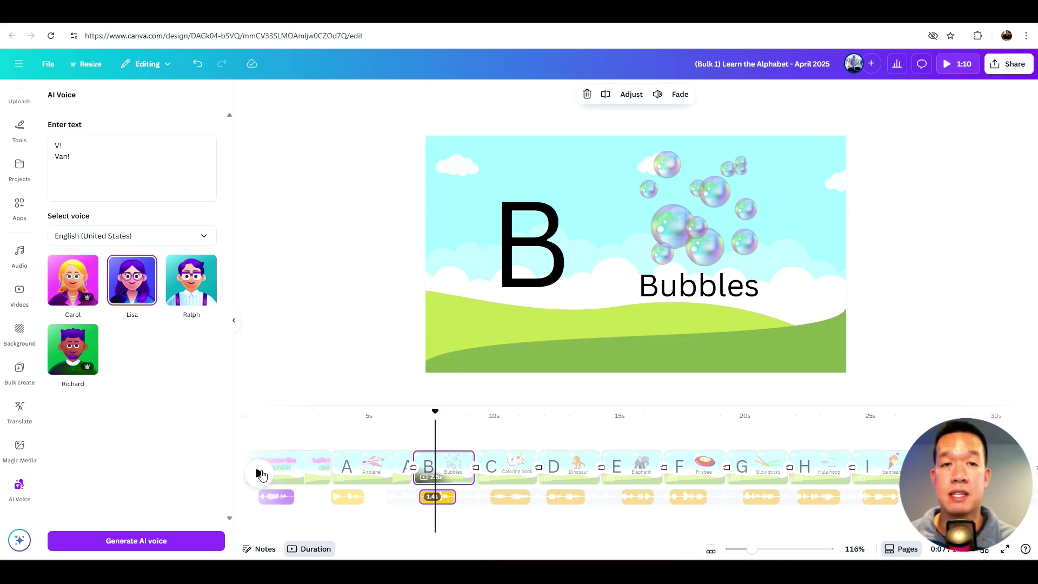
pyautogui.click(260, 474)
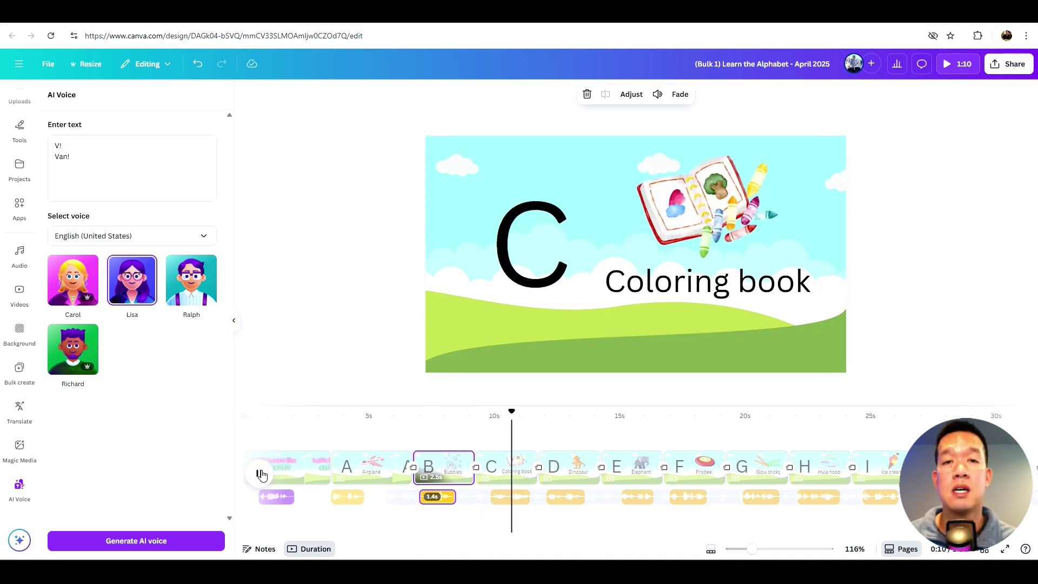
# - Preview the children's song Lollipop Land and drag it onto the timeline beneath the whole video
pyautogui.click(261, 474)
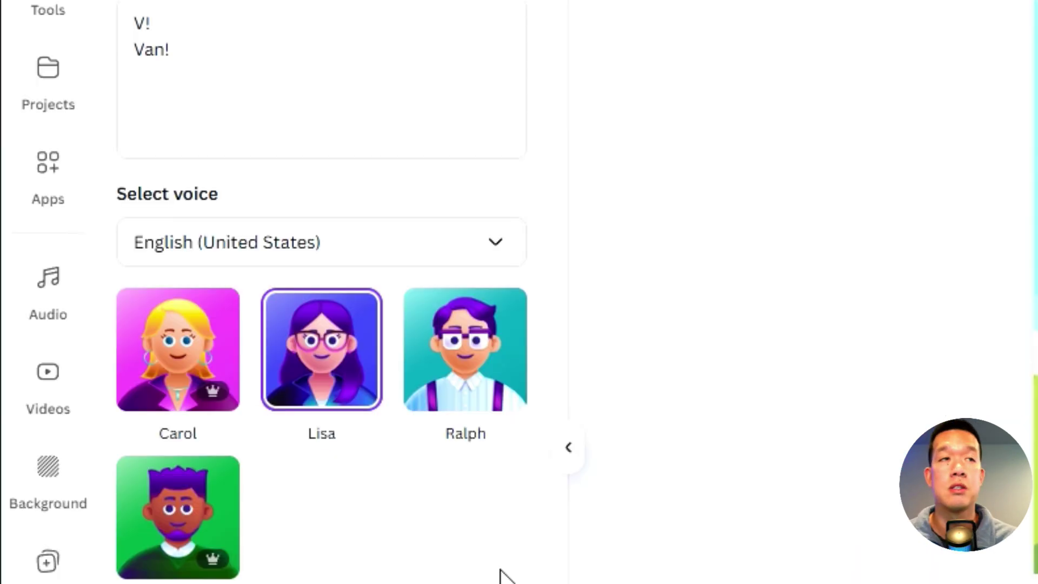
pyautogui.click(53, 296)
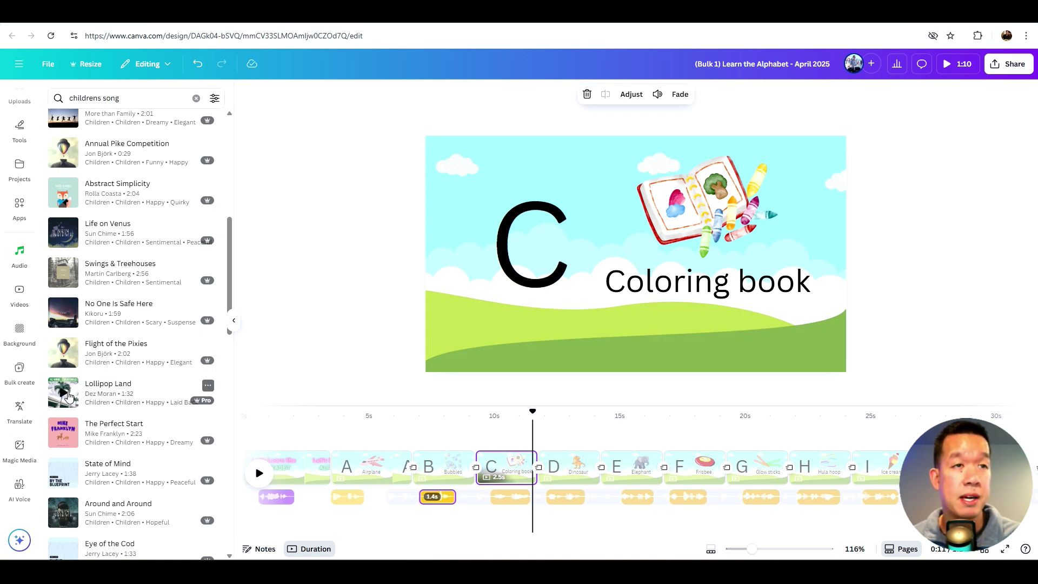
pyautogui.click(64, 394)
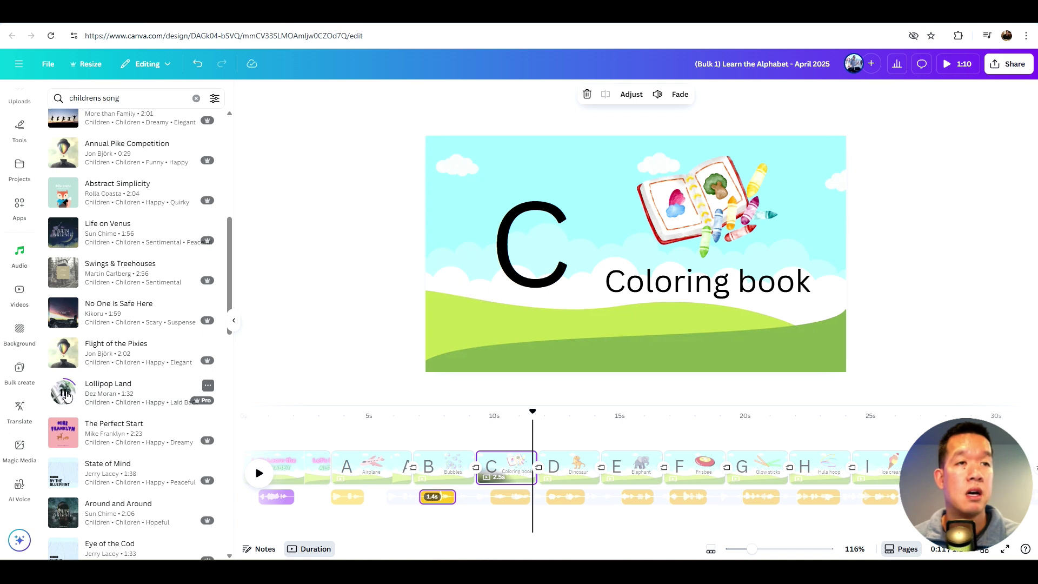
pyautogui.click(66, 395)
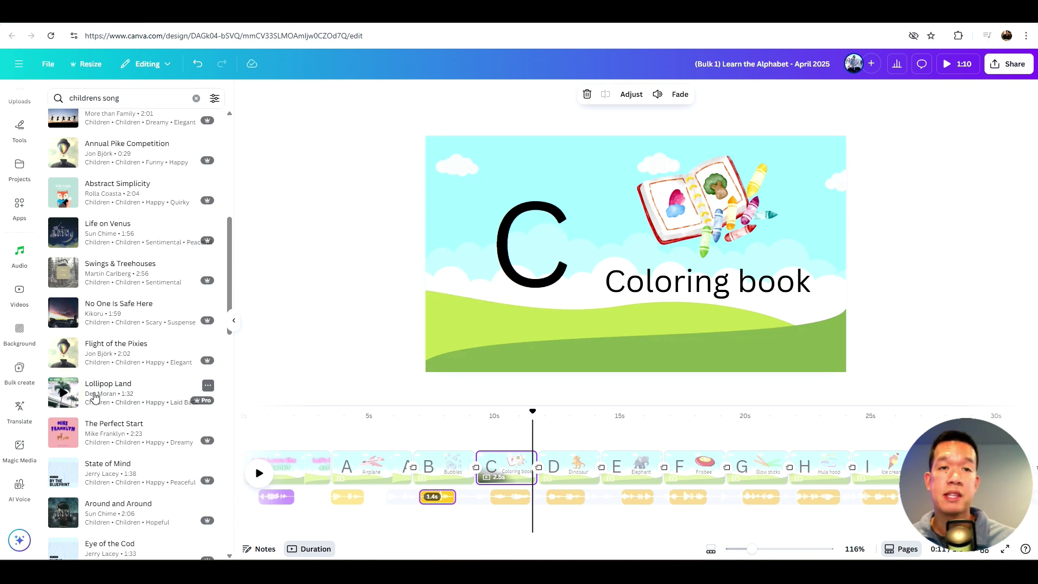
pyautogui.moveTo(106, 390); pyautogui.dragTo(298, 504)
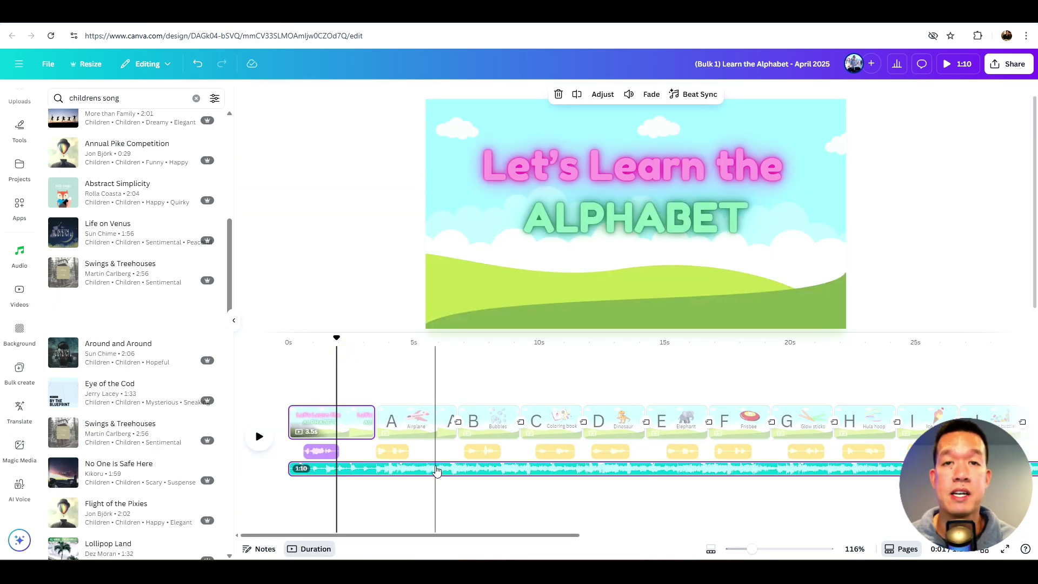
# - Lower the Lollipop Land music volume to 45 and replay the opening to hear the mix
pyautogui.click(457, 379)
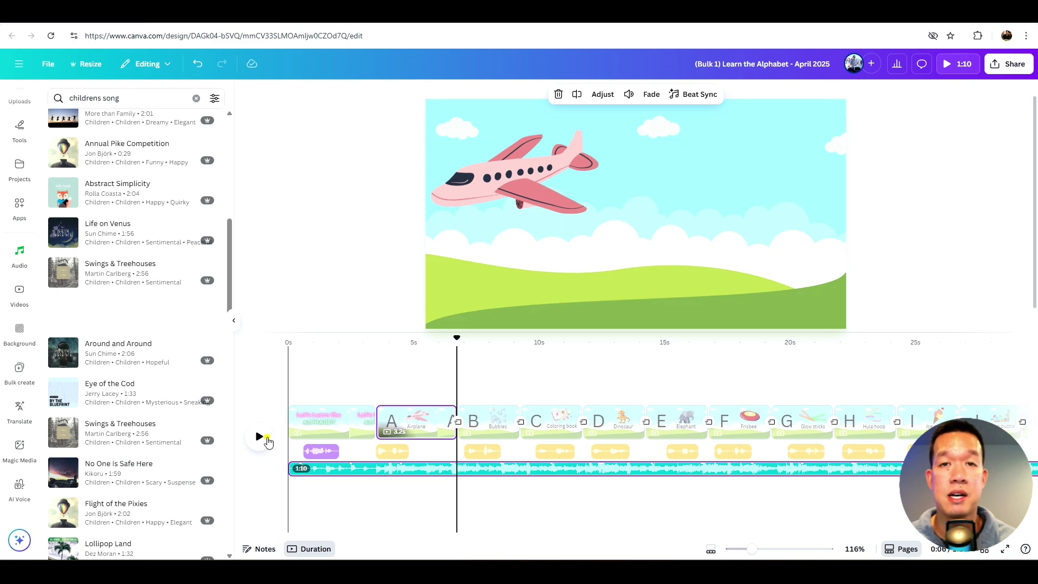
pyautogui.click(260, 436)
pyautogui.click(260, 436)
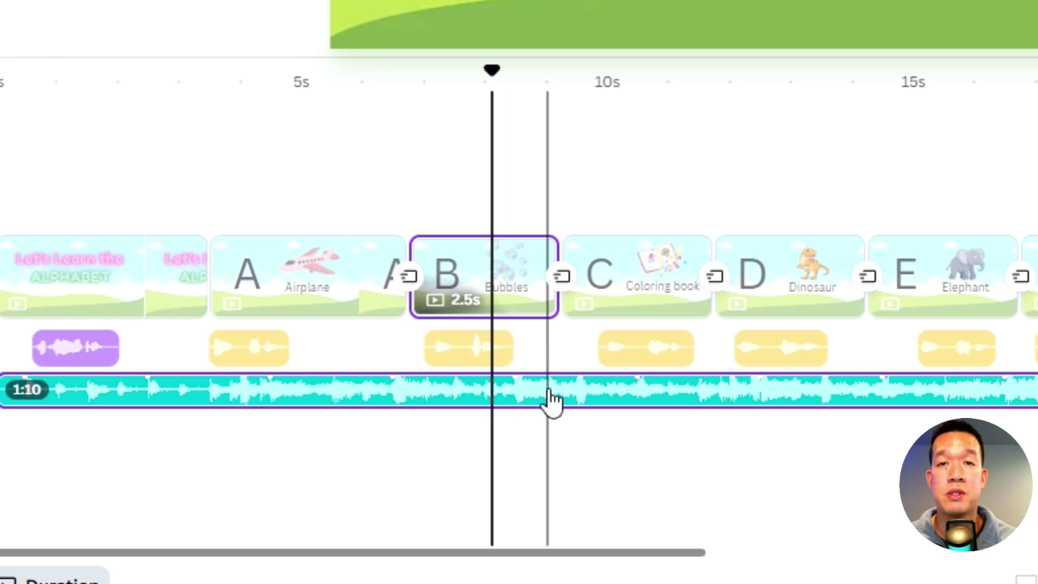
pyautogui.rightClick(550, 390)
pyautogui.click(651, 254)
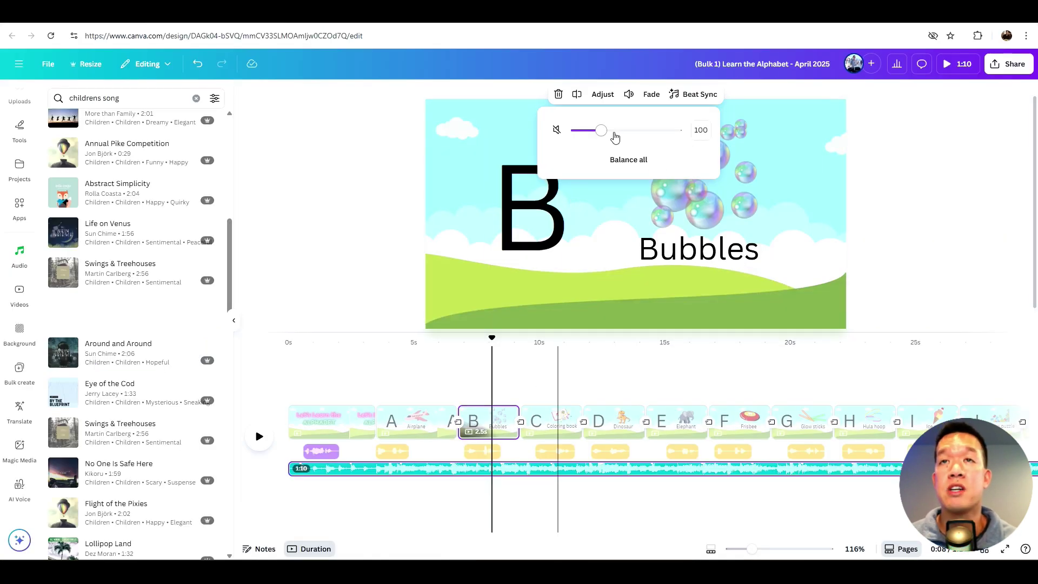
pyautogui.moveTo(602, 134); pyautogui.dragTo(586, 134)
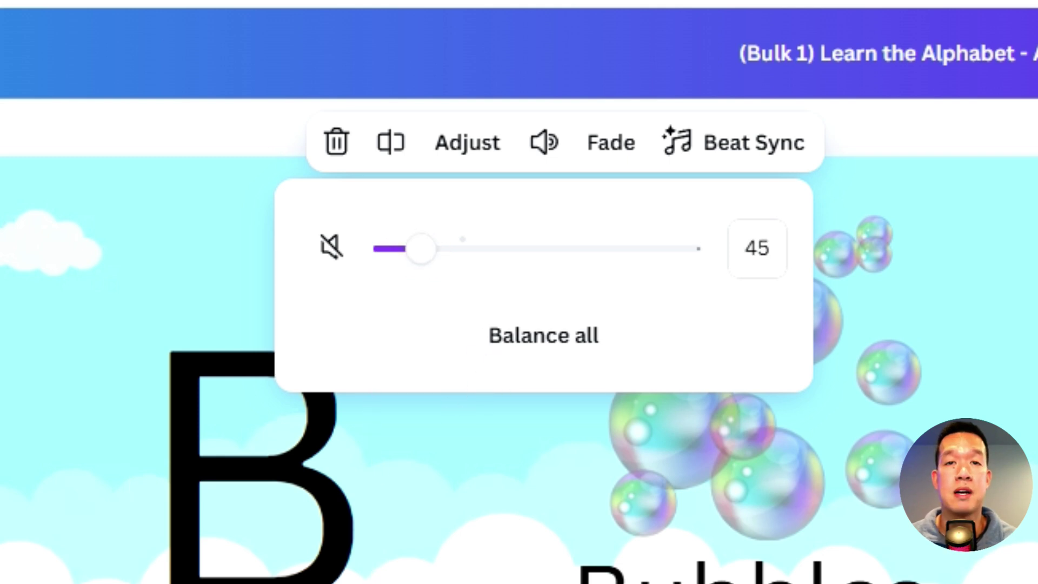
pyautogui.click(260, 437)
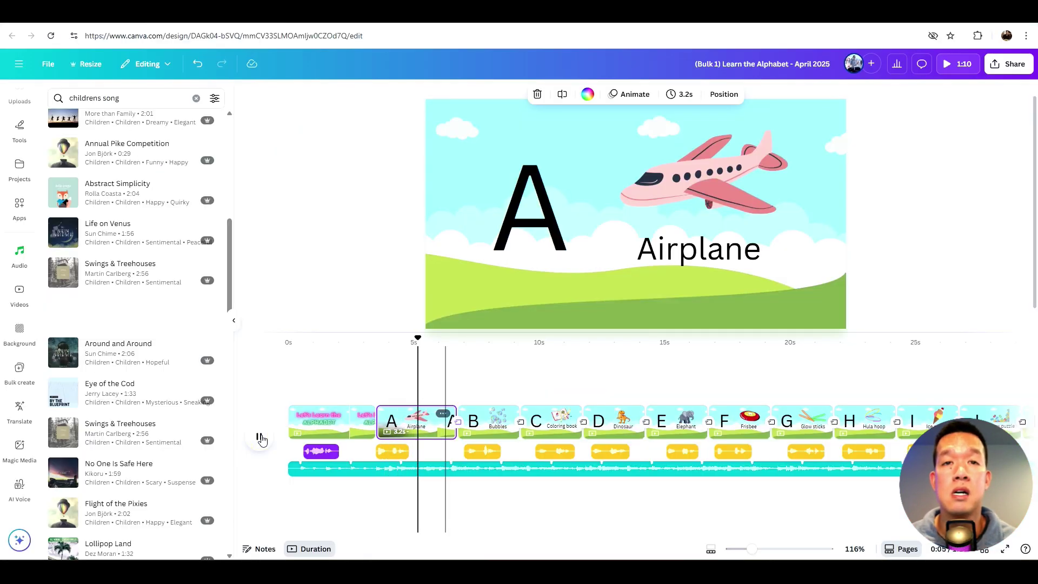
pyautogui.click(260, 437)
# - Open the music track's beat sync setting and replay the video to check it
pyautogui.click(440, 469)
pyautogui.rightClick(445, 466)
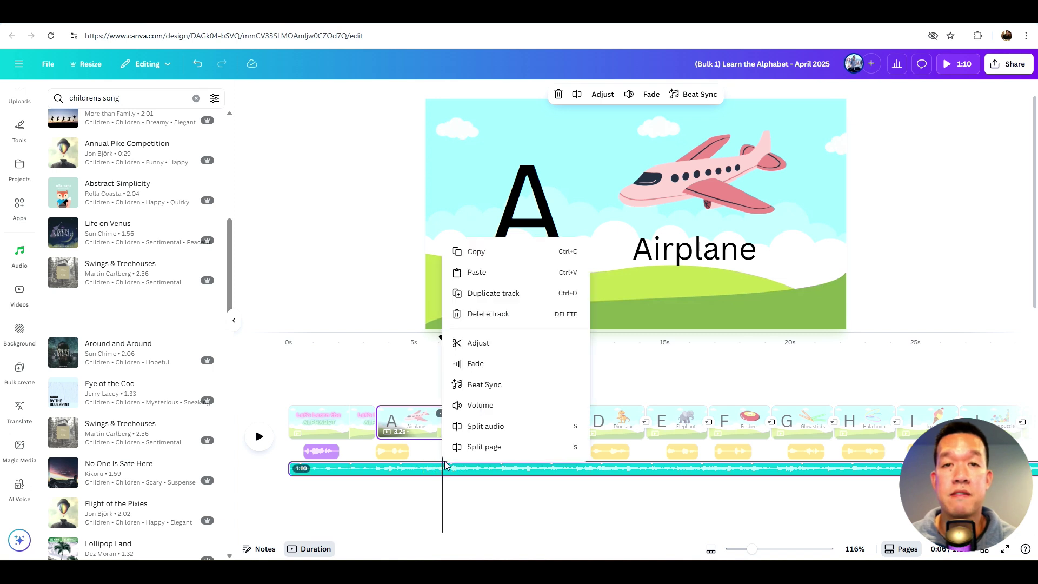
pyautogui.click(475, 385)
pyautogui.click(259, 437)
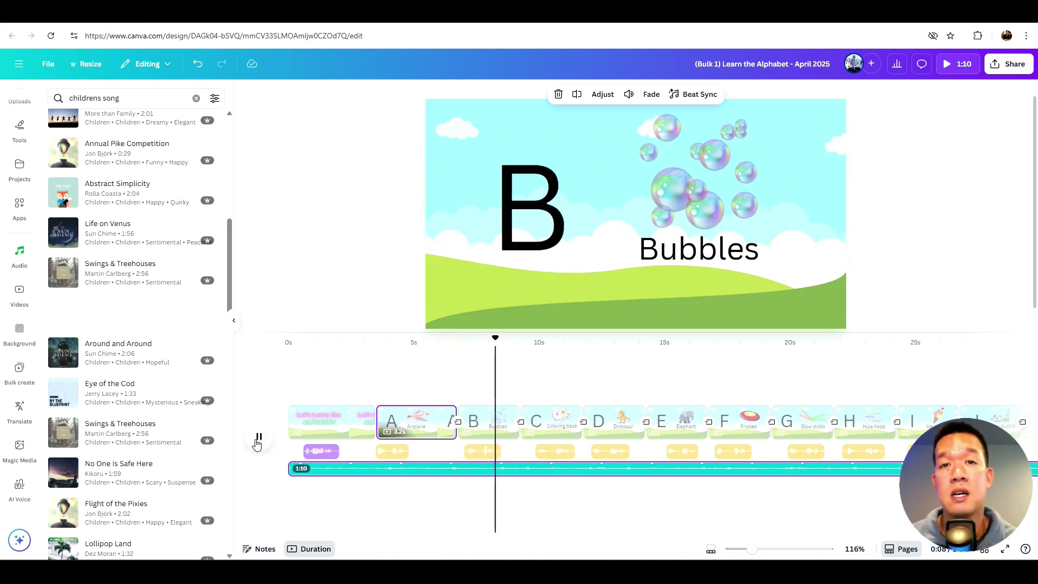
pyautogui.click(258, 439)
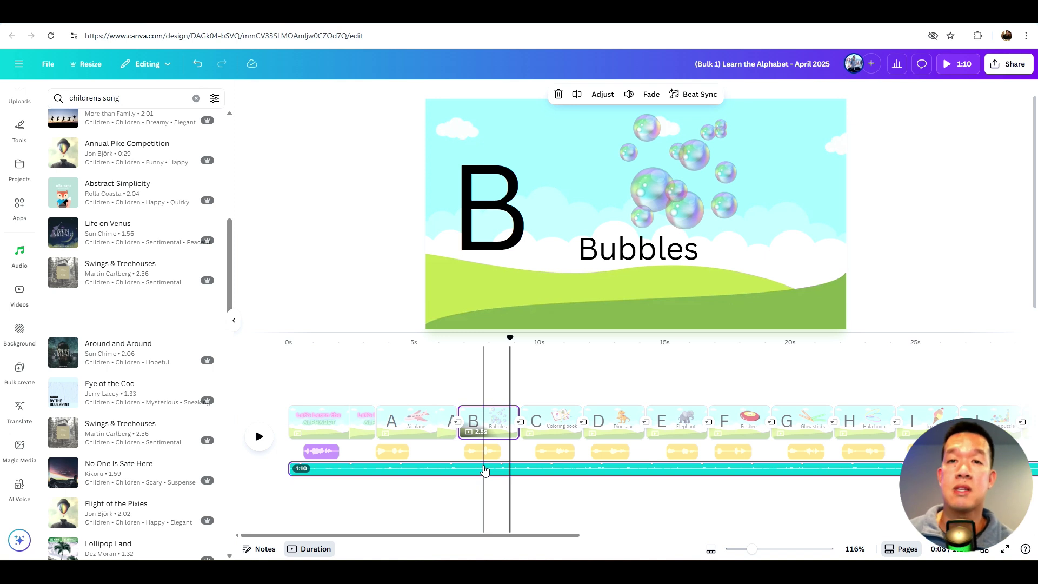
pyautogui.moveTo(538, 535); pyautogui.dragTo(1026, 516)
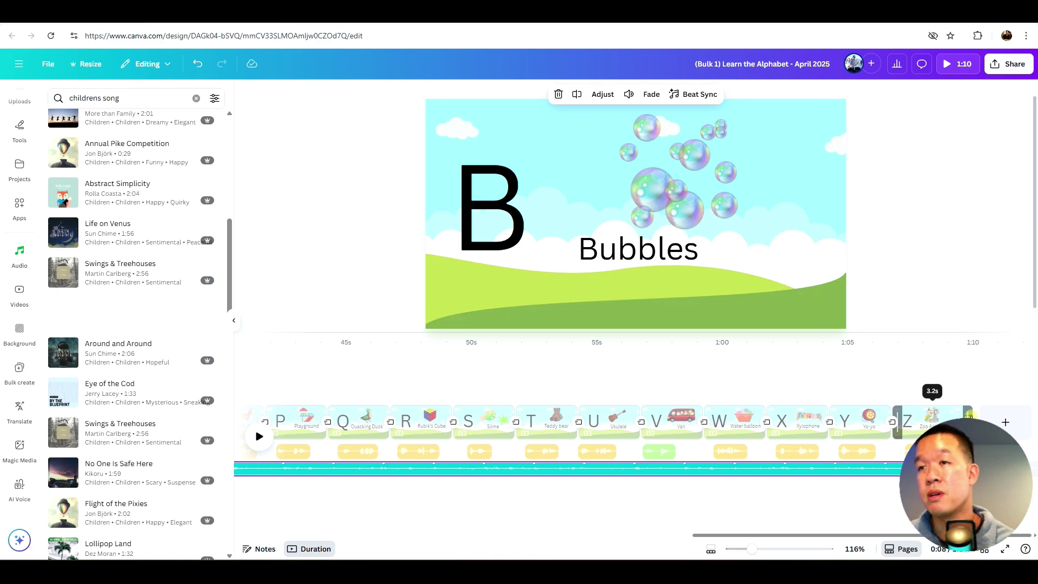
# - Set the download to MP4 Video with all pages 1–27 selected
pyautogui.click(933, 419)
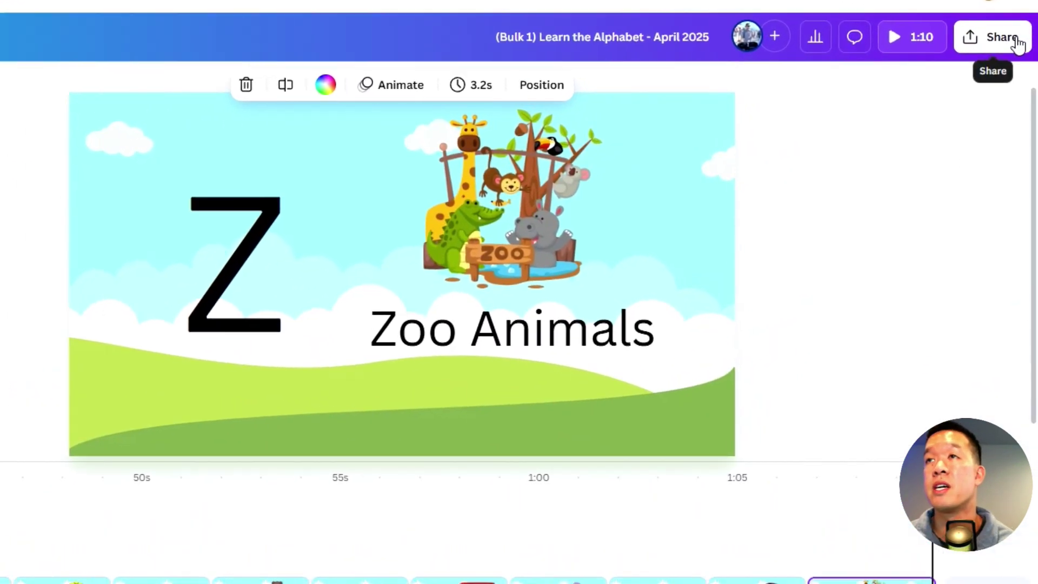
pyautogui.click(1003, 54)
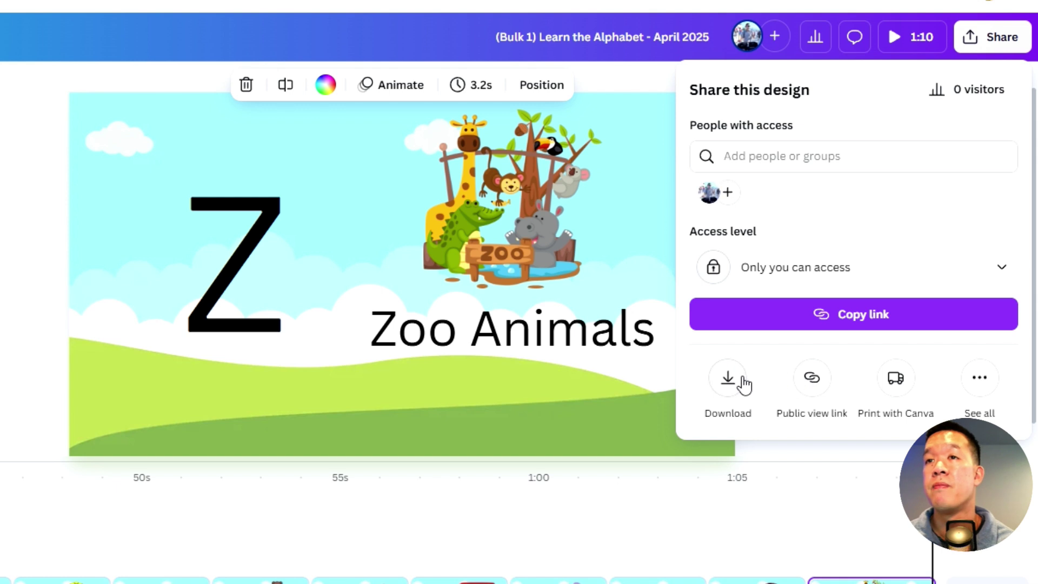
pyautogui.click(735, 379)
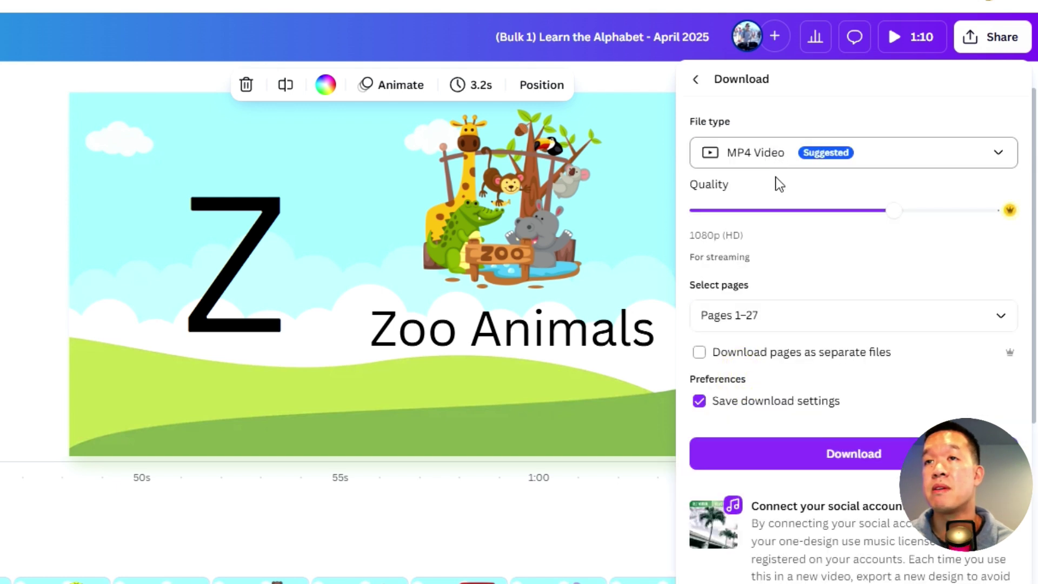
pyautogui.click(739, 313)
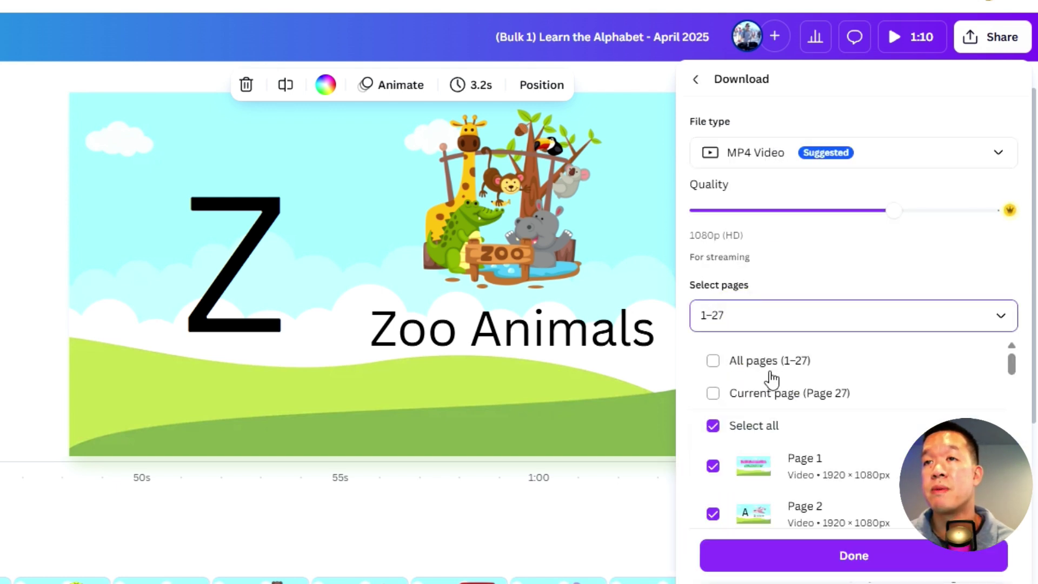
pyautogui.scroll(-3, 857, 451)
pyautogui.scroll(3, 857, 451)
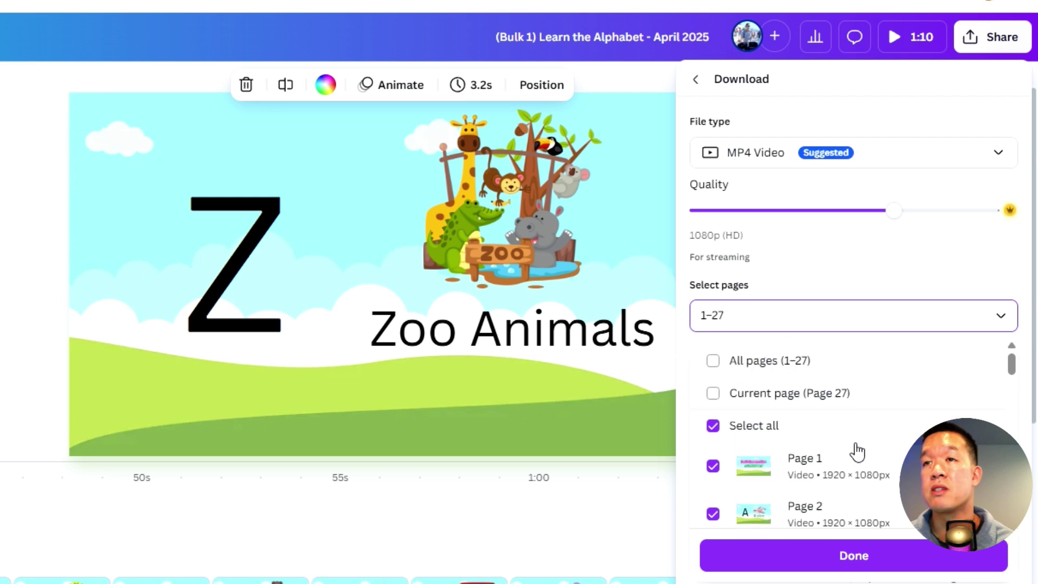
pyautogui.click(765, 360)
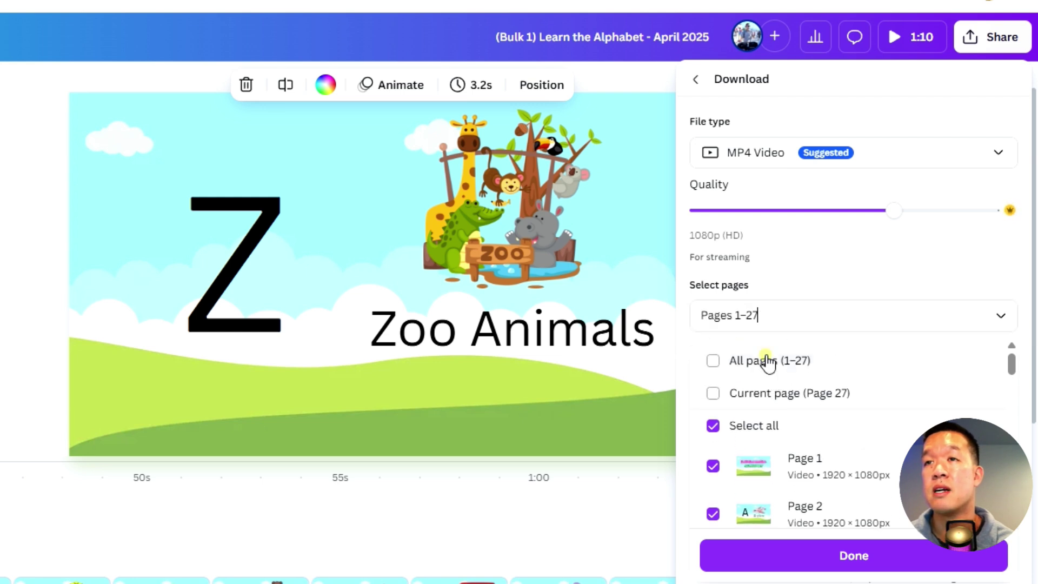
pyautogui.click(861, 553)
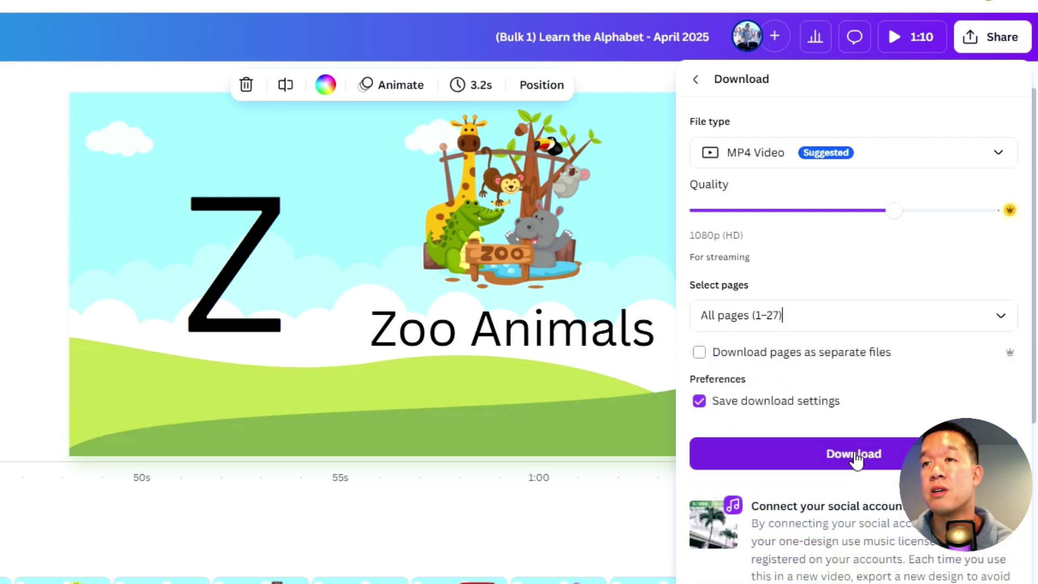